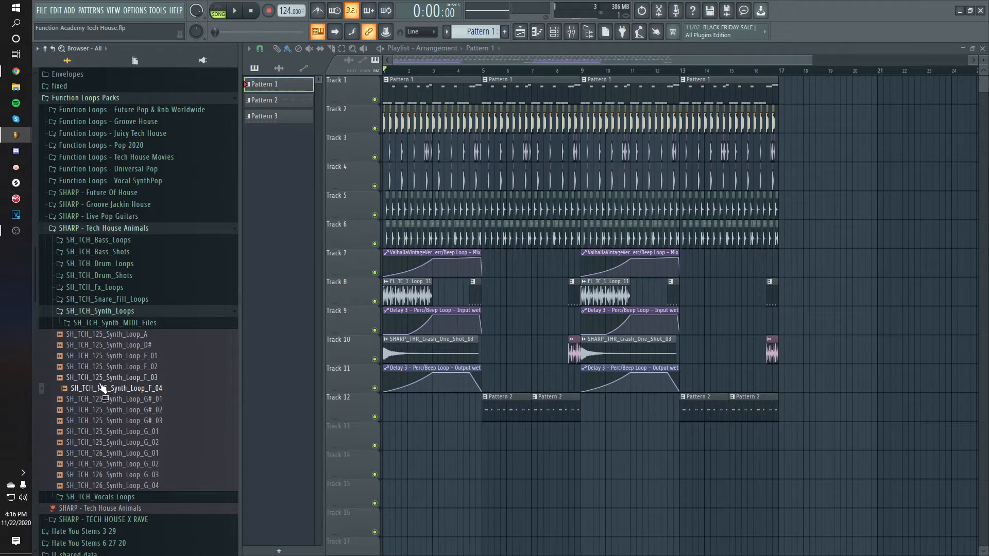
Step: Add SH_TCH_125_Synth_Loop_F_04 to Track 13, fit it to the project tempo from the estimated 125 BPM, and place it at bar 13
{"action": "left_click_drag", "start_coordinate": [122, 396], "coordinate": [386, 428]}
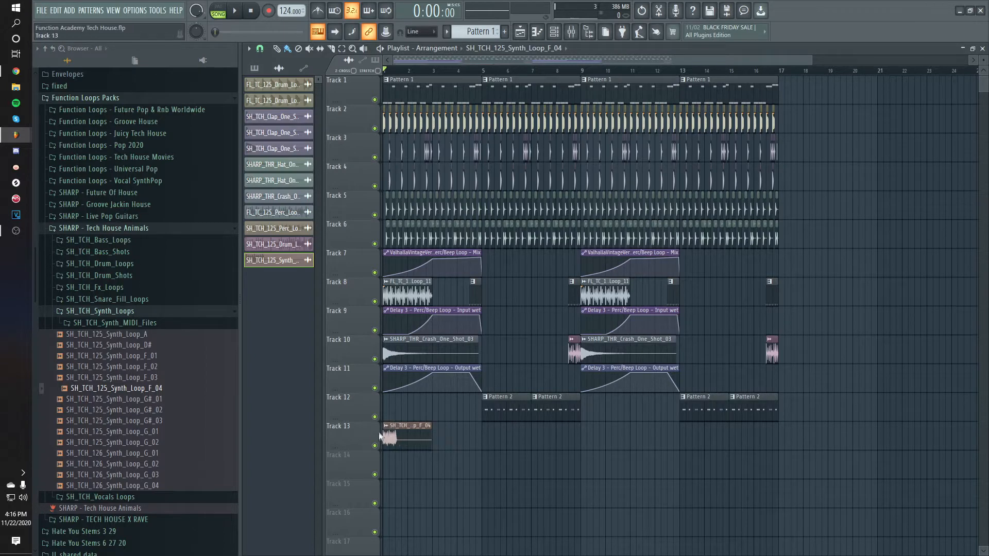
{"action": "left_click", "coordinate": [387, 426]}
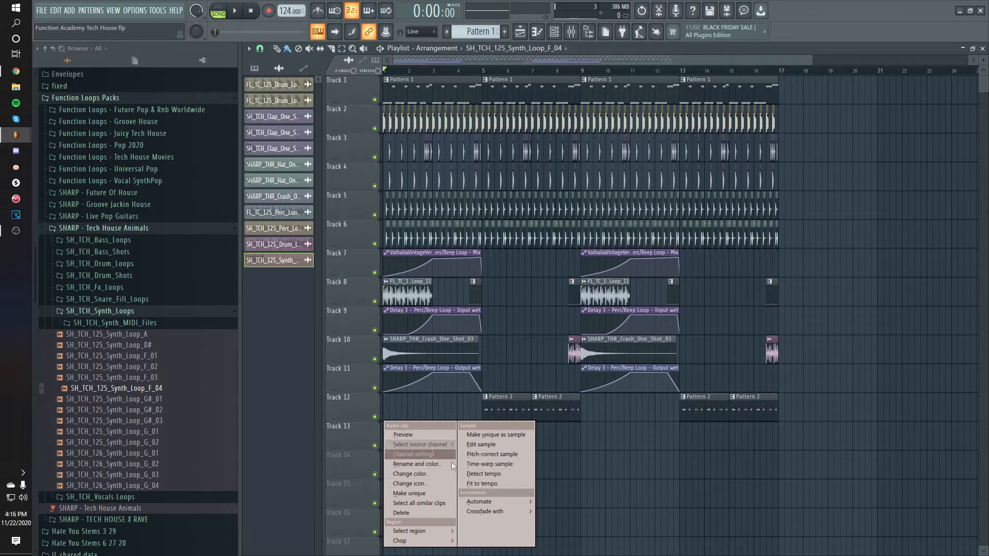
{"action": "left_click", "coordinate": [474, 484]}
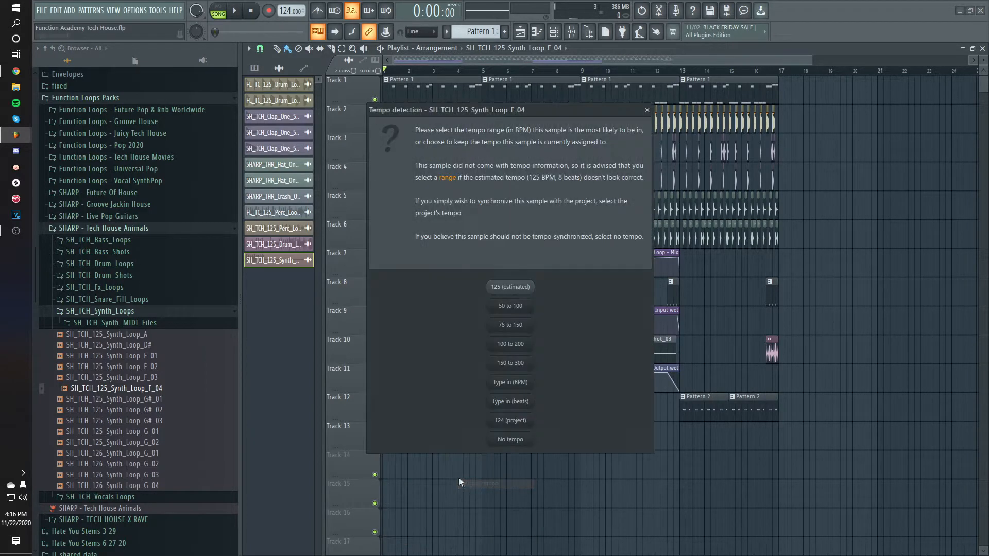
{"action": "left_click", "coordinate": [520, 290]}
{"action": "left_click_drag", "start_coordinate": [412, 439], "coordinate": [704, 432]}
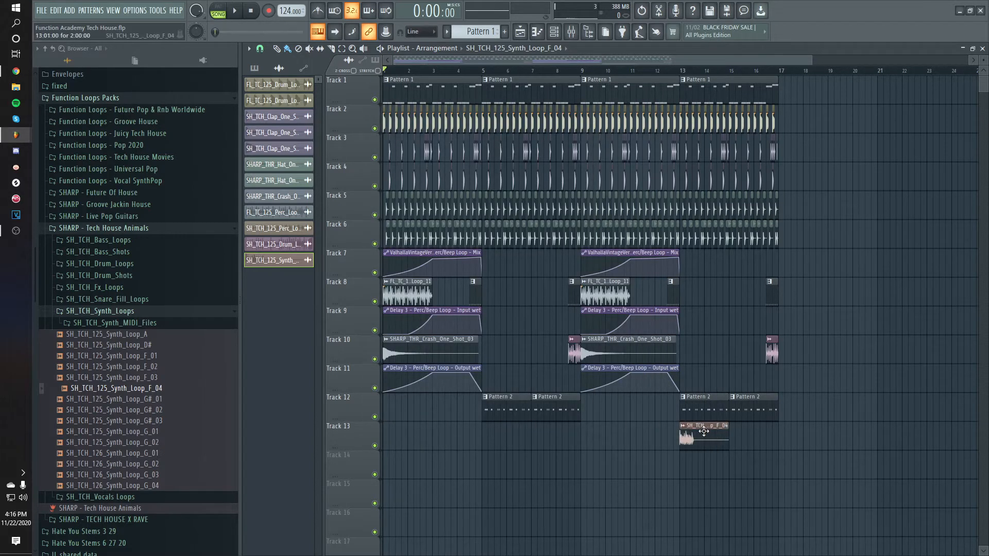
Step: Add SH_TCH_125_Synth_Loop_F_03 to Track 14 at bar 5 and fit it to the project tempo
{"action": "left_click", "coordinate": [146, 378]}
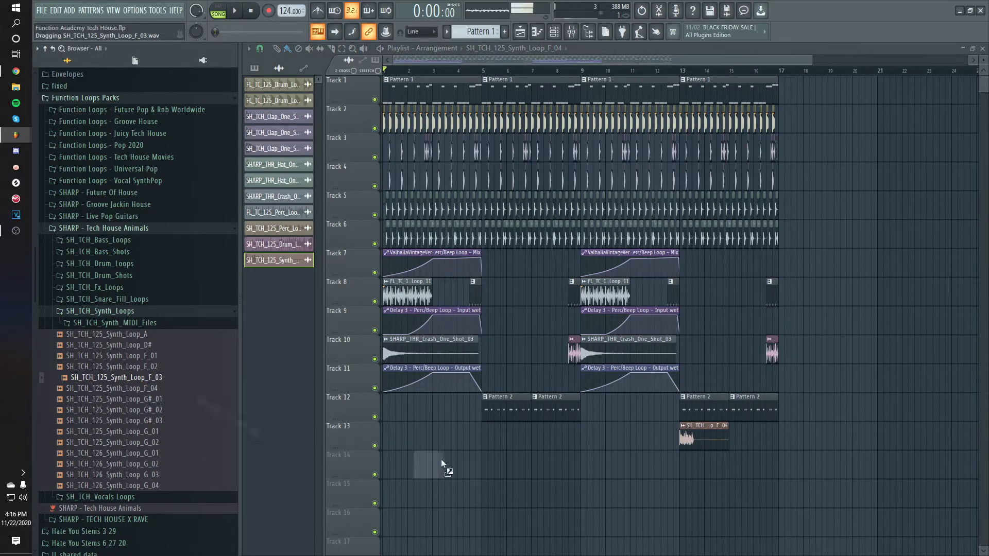
{"action": "left_click_drag", "start_coordinate": [441, 460], "coordinate": [478, 460]}
{"action": "left_click", "coordinate": [484, 454]}
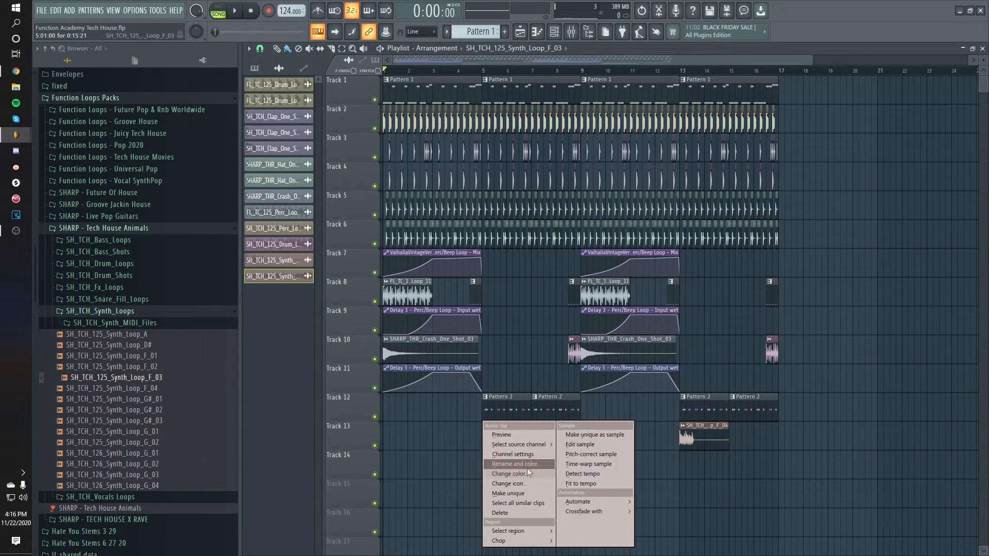
{"action": "left_click", "coordinate": [560, 484]}
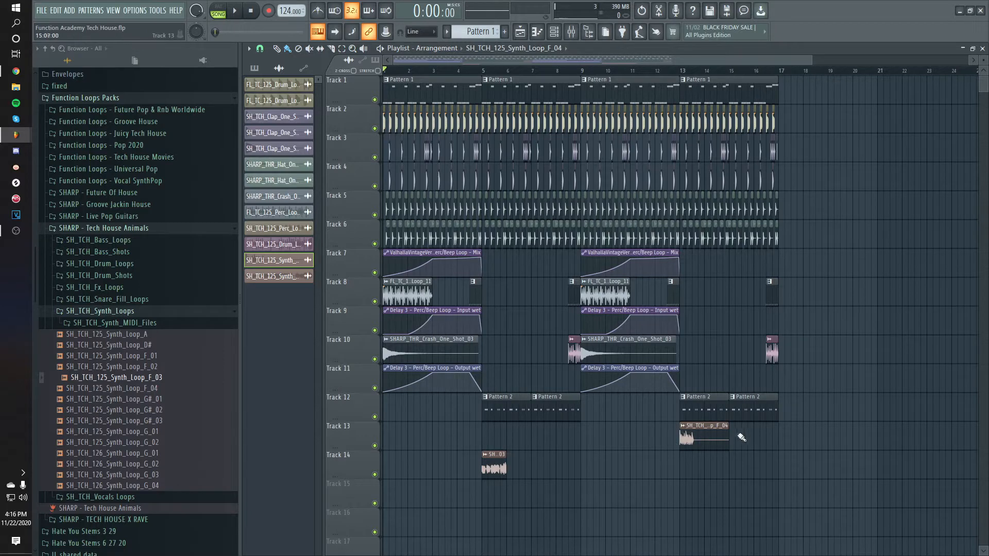
Step: Check the notes of Pattern 1 in the piano roll and adjust the pitch shift of both synth loop clips to match
{"action": "double_click", "coordinate": [719, 435]}
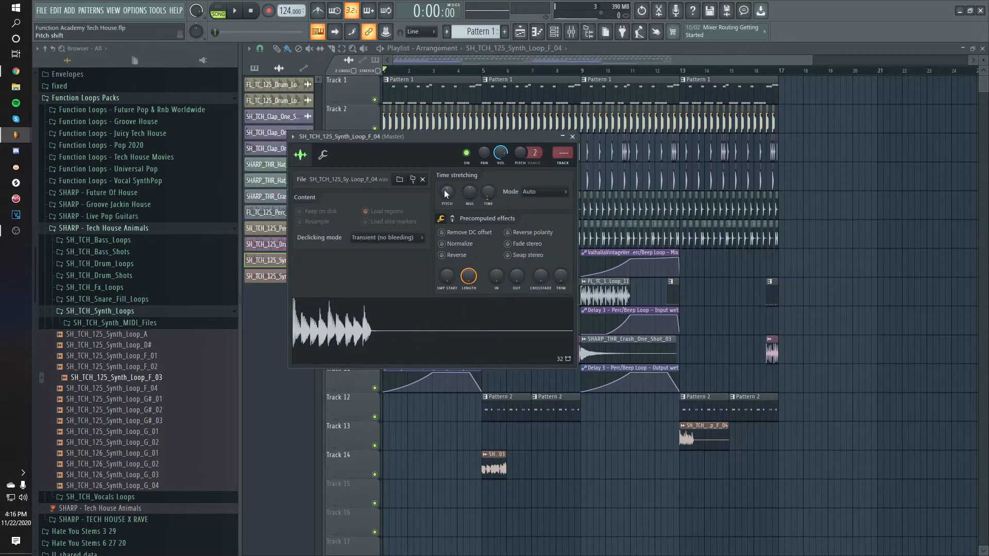
{"action": "double_click", "coordinate": [499, 95]}
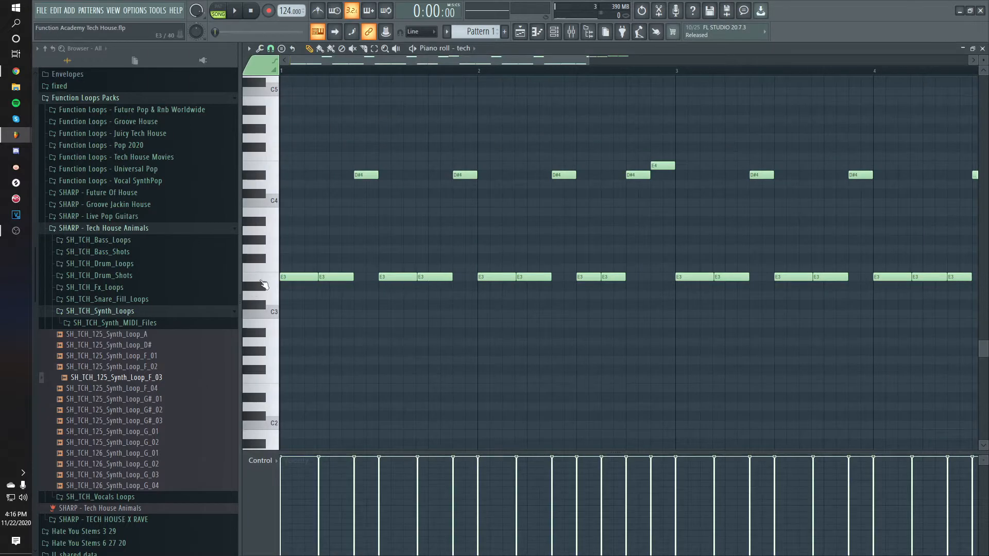
{"action": "left_click", "coordinate": [520, 32]}
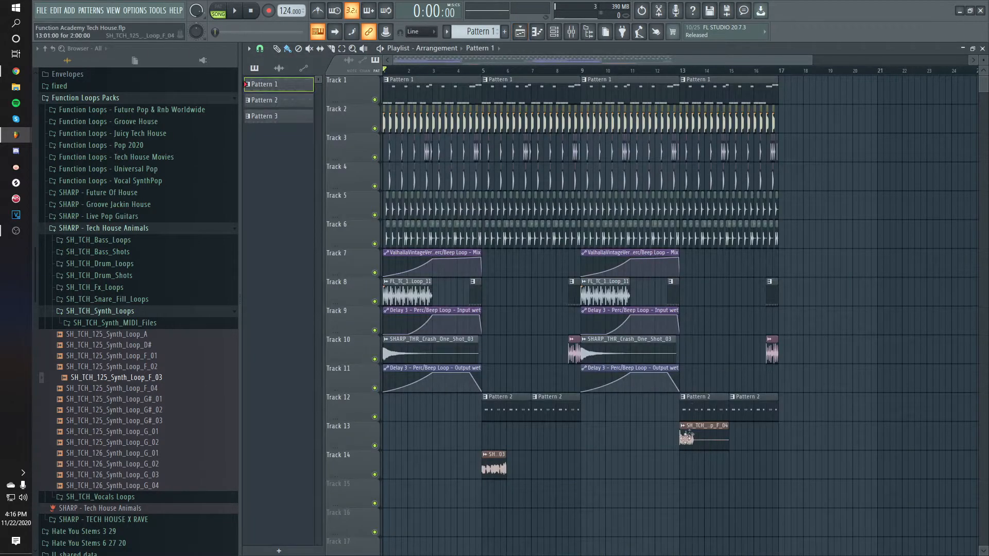
{"action": "double_click", "coordinate": [681, 439]}
{"action": "double_click", "coordinate": [492, 464]}
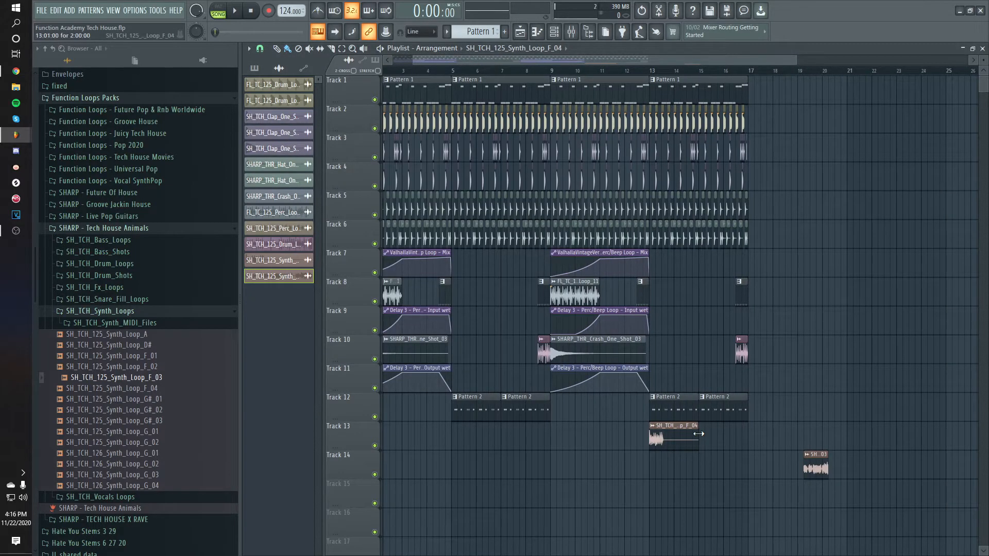
Step: Move the F_03 clip onto Track 13, trim the F_04 clip to one bar and place a copy at bar 14
{"action": "left_click_drag", "start_coordinate": [815, 467], "coordinate": [729, 438]}
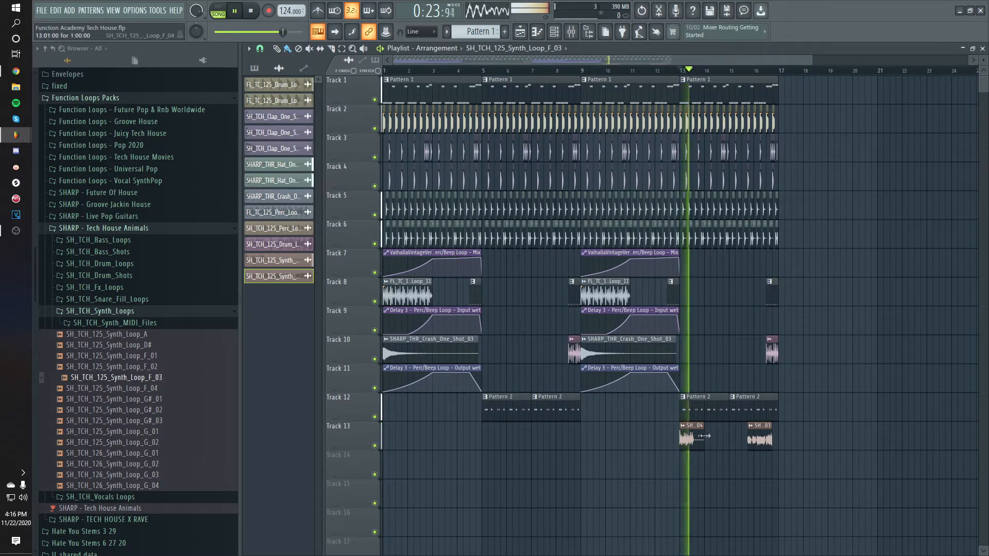
{"action": "left_click", "coordinate": [696, 436]}
{"action": "left_click", "coordinate": [710, 437]}
{"action": "right_click", "coordinate": [720, 438]}
{"action": "key", "text": "space"}
{"action": "key", "text": "space"}
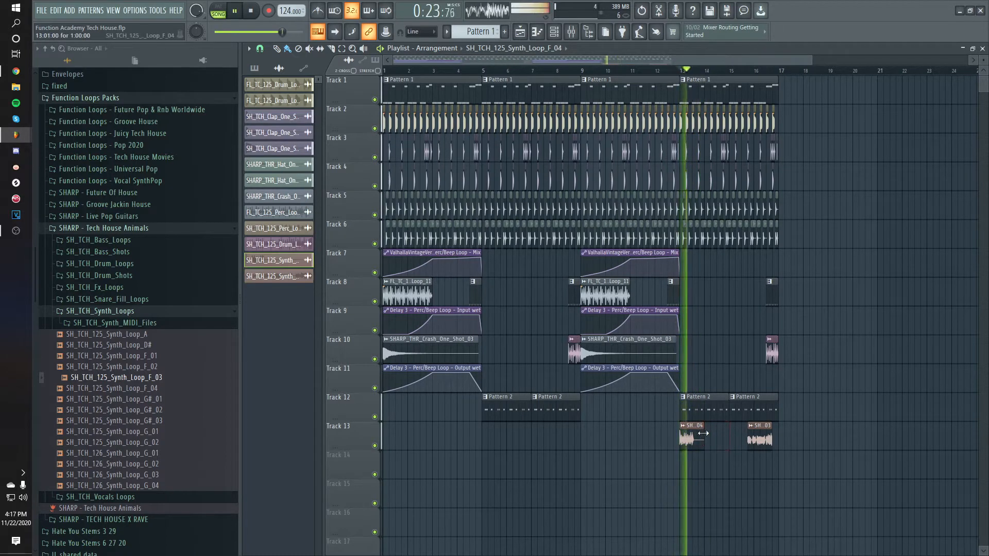
{"action": "left_click", "coordinate": [713, 438]}
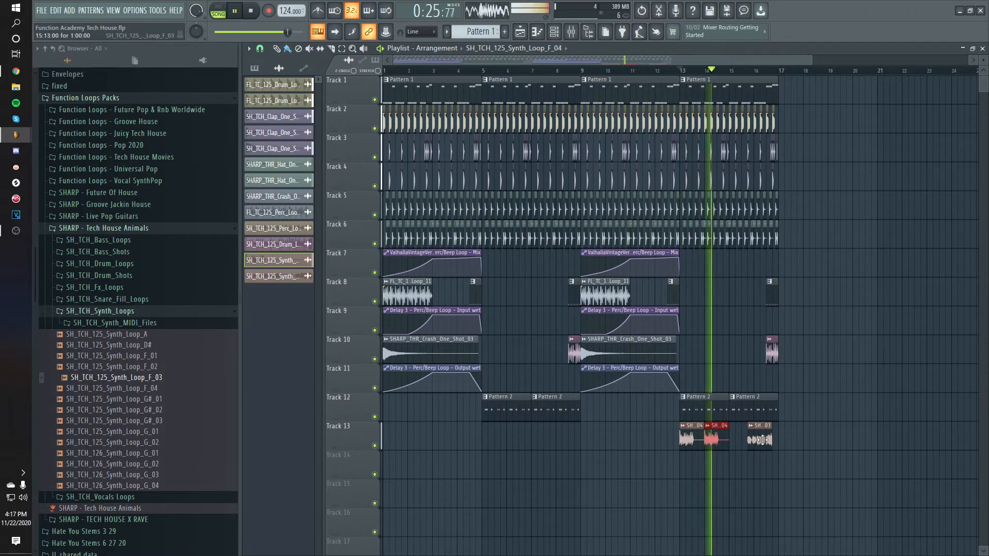
Step: Move the F_03 clip on Track 13 to bar 15, directly after the two F_04 clips, and play the section
{"action": "left_click_drag", "start_coordinate": [761, 441], "coordinate": [748, 439]}
{"action": "key", "text": "space"}
{"action": "key", "text": "space"}
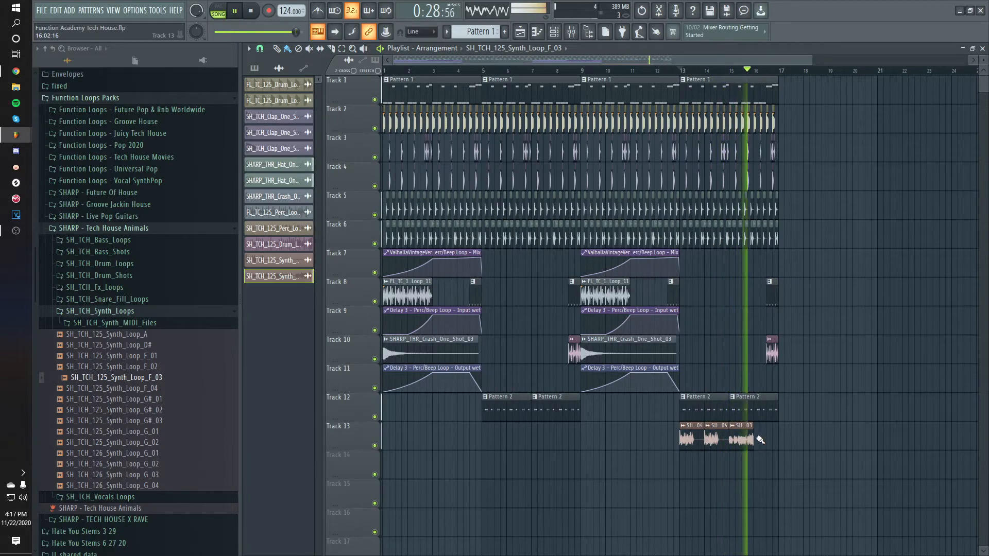
{"action": "key", "text": "space"}
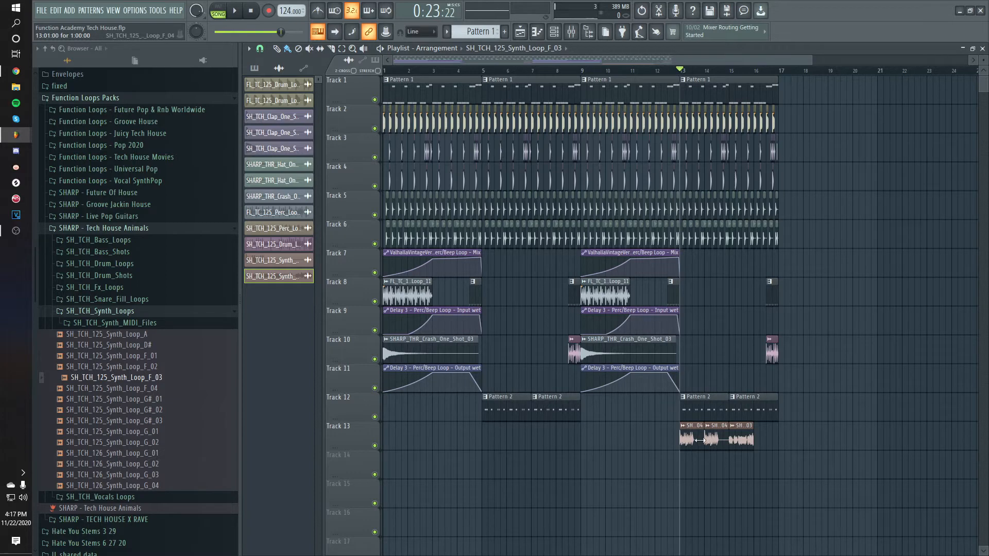
Step: Assign the F_04 and F_03 loop channels to mixer tracks 14 and 15, named Synth Loop 1 and Synth Loop 2
{"action": "double_click", "coordinate": [687, 439]}
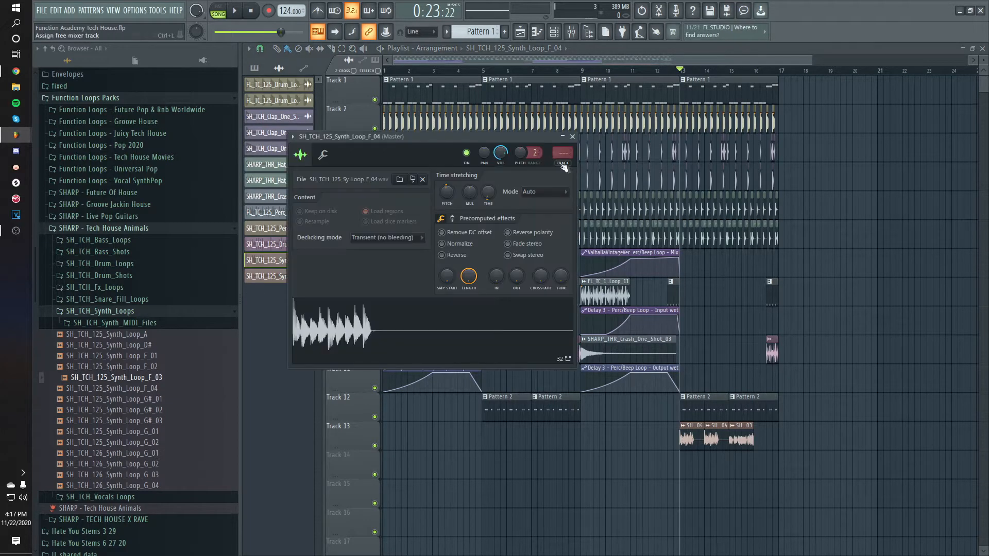
{"action": "key", "text": "ctrl+l"}
{"action": "left_click", "coordinate": [748, 425]}
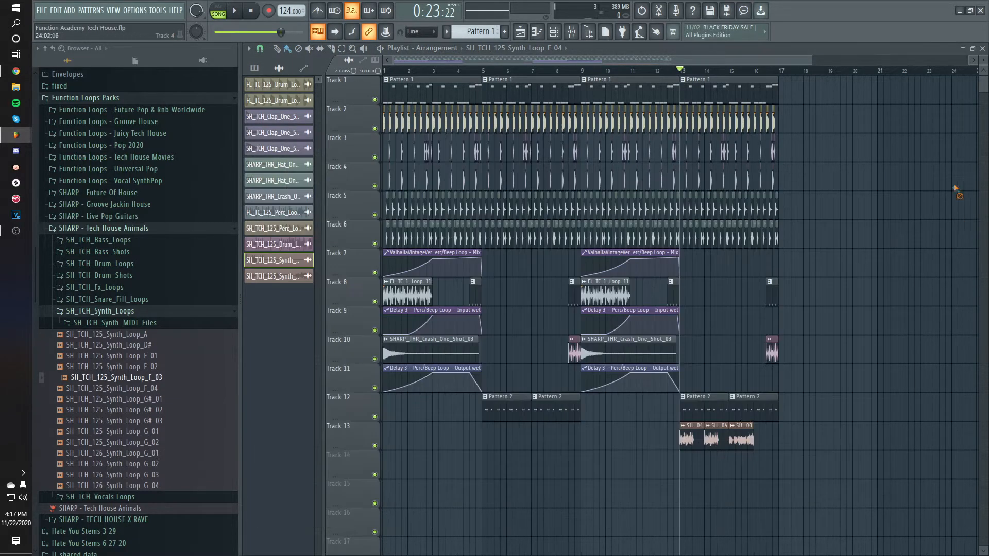
{"action": "double_click", "coordinate": [749, 425]}
{"action": "key", "text": "ctrl+l"}
{"action": "right_click", "coordinate": [647, 409]}
{"action": "left_click", "coordinate": [647, 410]}
Step: Route both synth loop tracks to mixer insert 17 and name that insert Synth Bus
{"action": "right_click", "coordinate": [684, 505]}
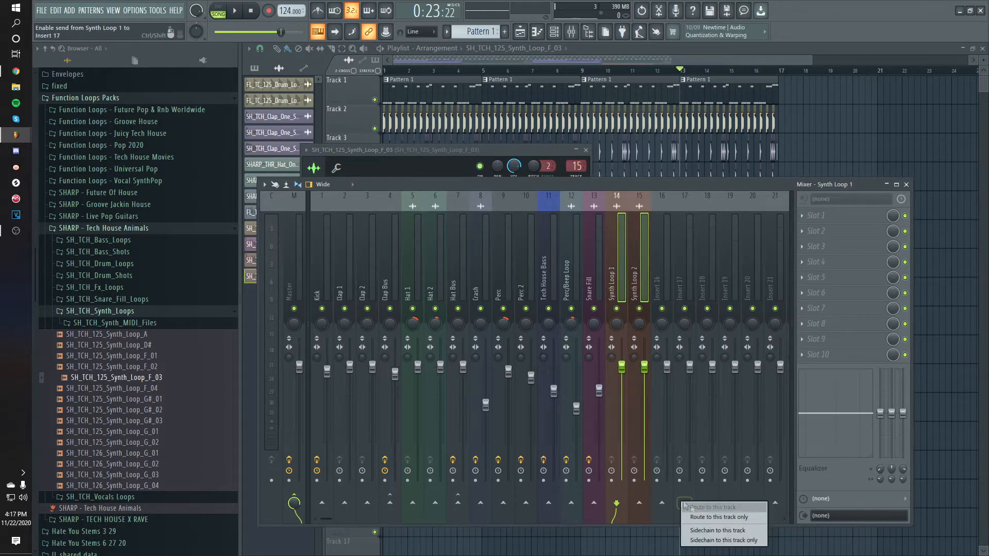
{"action": "left_click", "coordinate": [706, 504]}
{"action": "right_click", "coordinate": [688, 263]}
{"action": "left_click", "coordinate": [708, 205]}
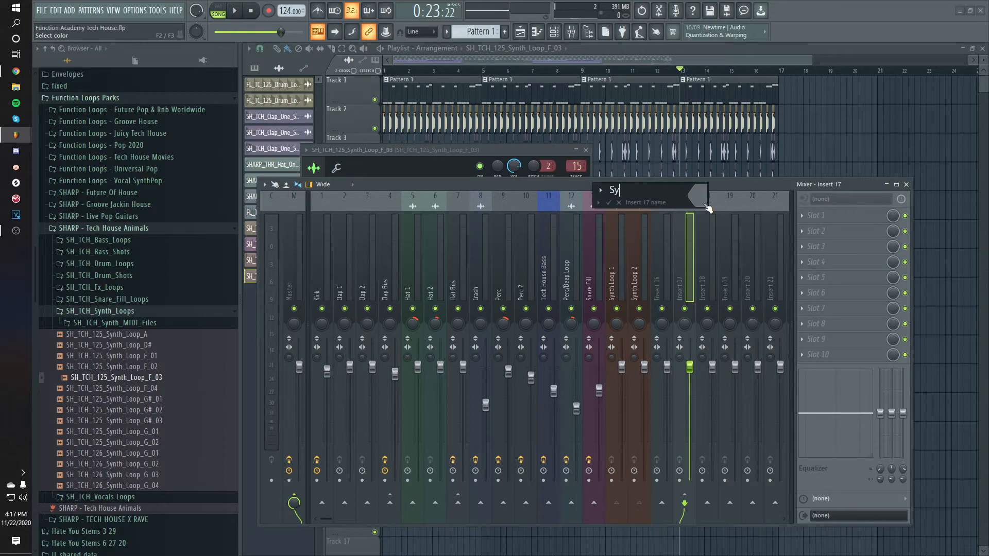
{"action": "type", "text": "Synth Bus"}
{"action": "key", "text": "Return"}
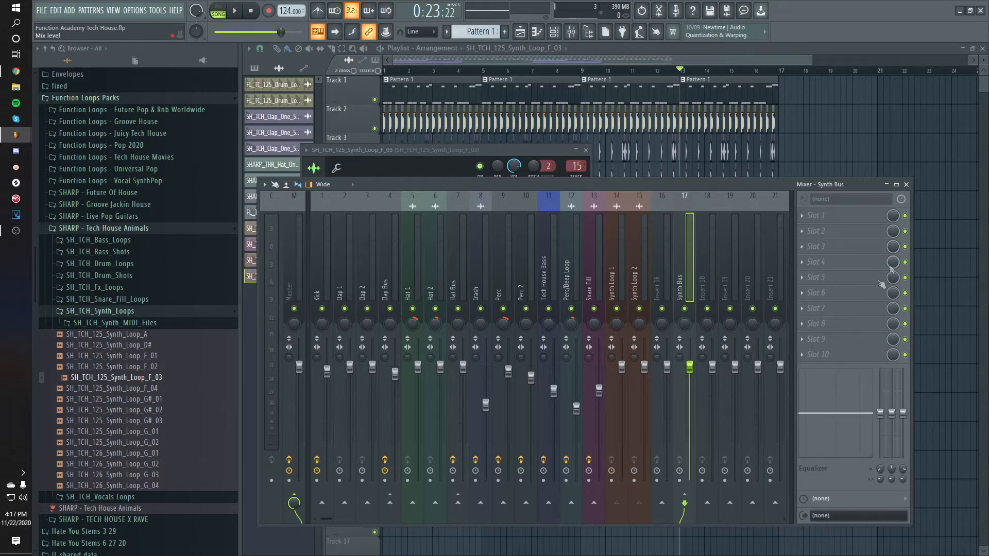
Step: Load Kickstart-64bit into effect slot 6 of the Synth Bus and move the bus to mixer track 16
{"action": "left_click", "coordinate": [825, 293]}
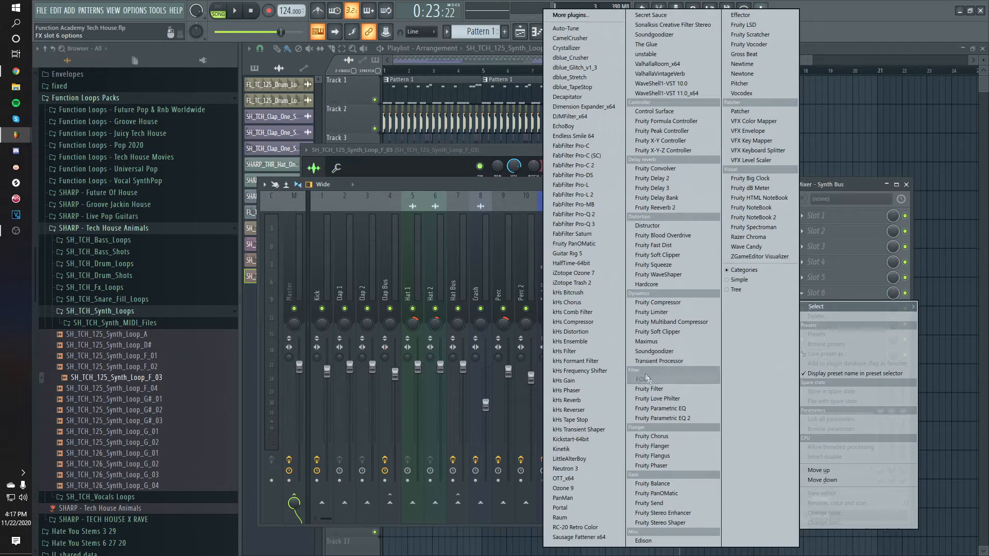
{"action": "left_click", "coordinate": [583, 439]}
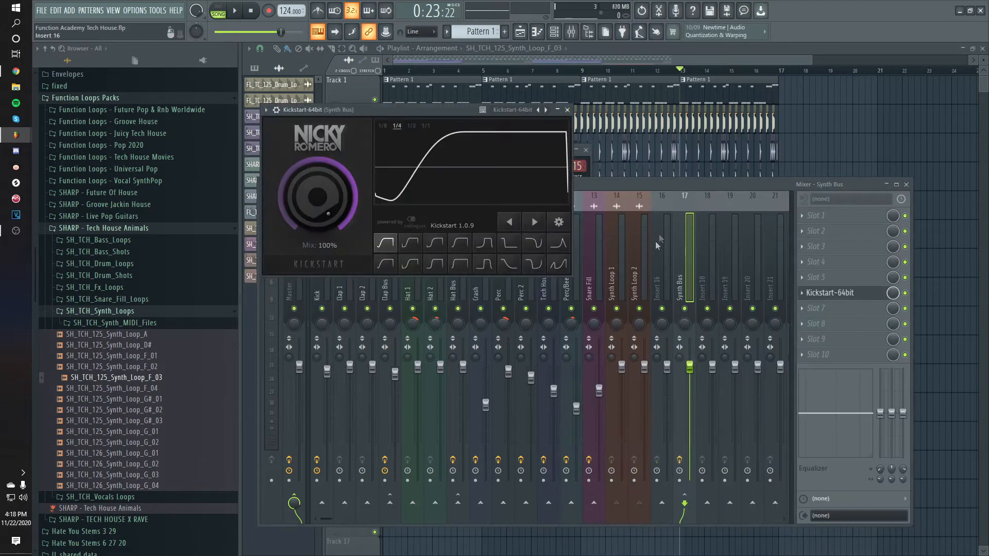
{"action": "left_click", "coordinate": [639, 242]}
Step: Add Fruity Parametric EQ 2 to Synth Loop 1, cut the low end, and lower the high shelf about 5.8 dB near 7181 Hz
{"action": "left_click", "coordinate": [618, 288]}
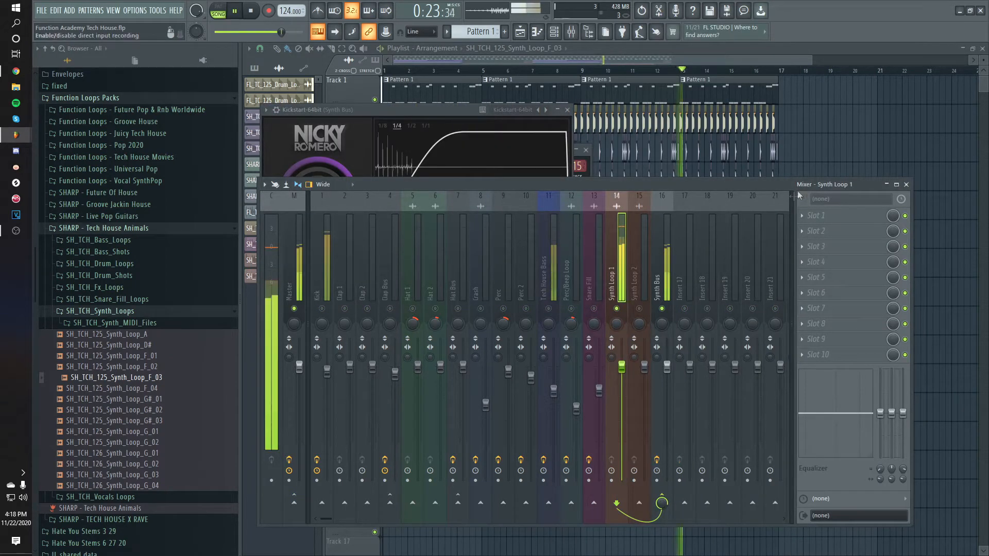
{"action": "left_click", "coordinate": [817, 217]}
{"action": "left_click", "coordinate": [661, 418]}
{"action": "left_click_drag", "start_coordinate": [360, 260], "coordinate": [432, 260]}
{"action": "key", "text": "space"}
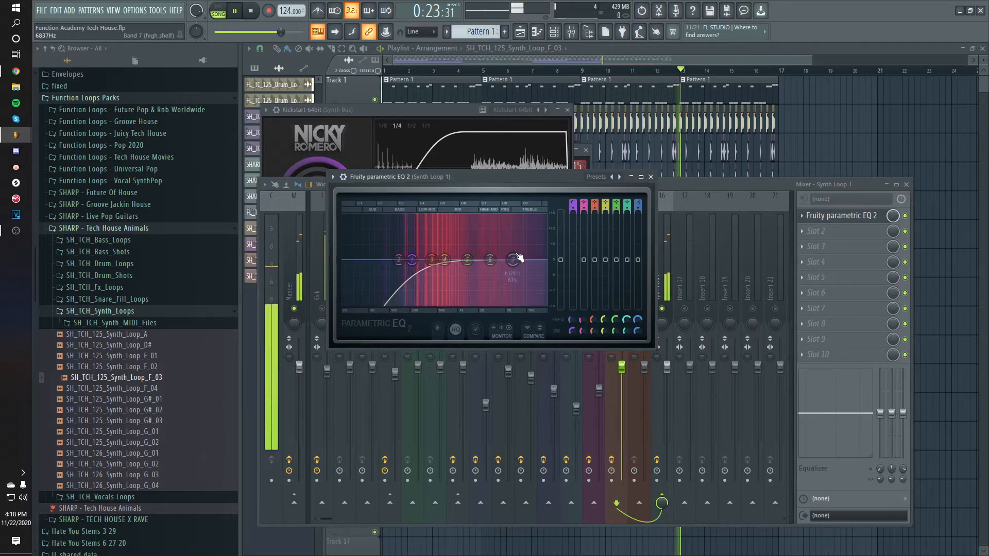
{"action": "key", "text": "space"}
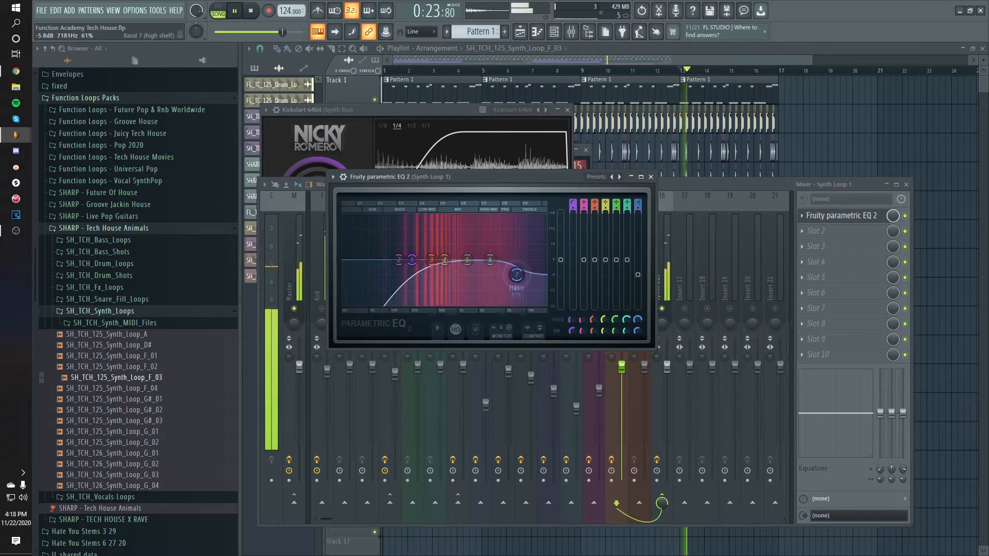
{"action": "key", "text": "space"}
Step: Add Dimension Expander to slot 2 of Synth Loop 1 with reduced Dry/Wet and Size at 0%, and set the track volume to 66%
{"action": "left_click", "coordinate": [820, 233]}
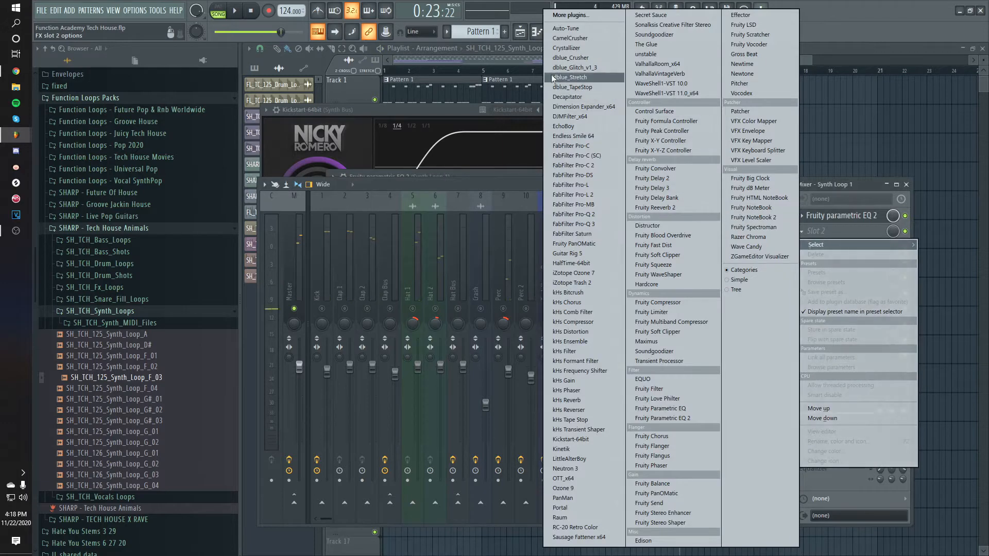
{"action": "left_click", "coordinate": [583, 107]}
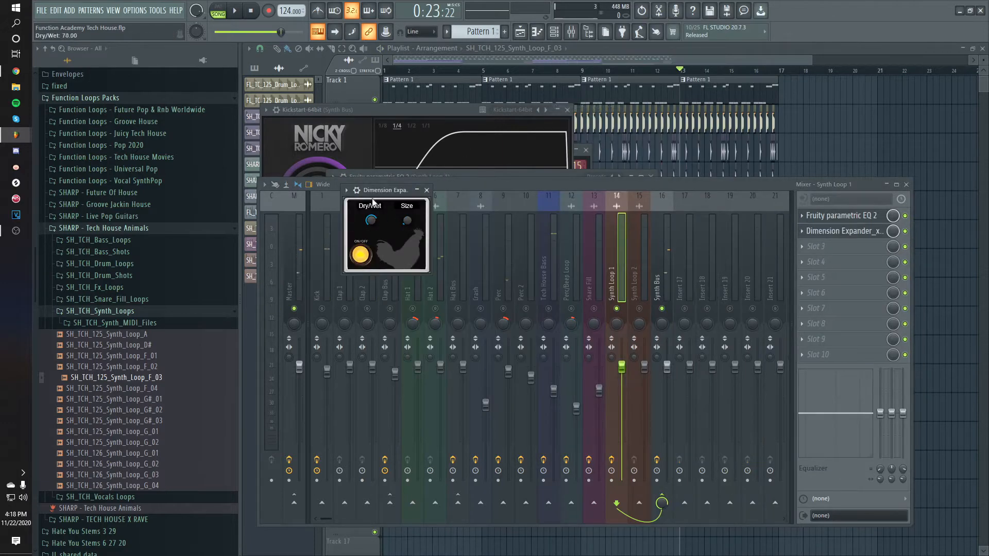
{"action": "left_click_drag", "start_coordinate": [373, 191], "coordinate": [393, 195]}
{"action": "key", "text": "space"}
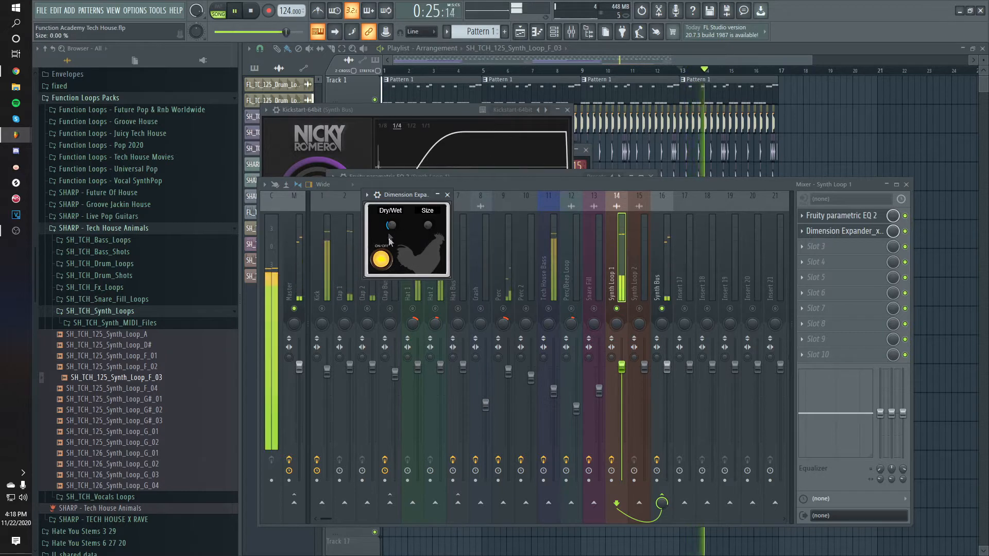
{"action": "left_click", "coordinate": [447, 195]}
{"action": "left_click_drag", "start_coordinate": [622, 376], "coordinate": [622, 405]}
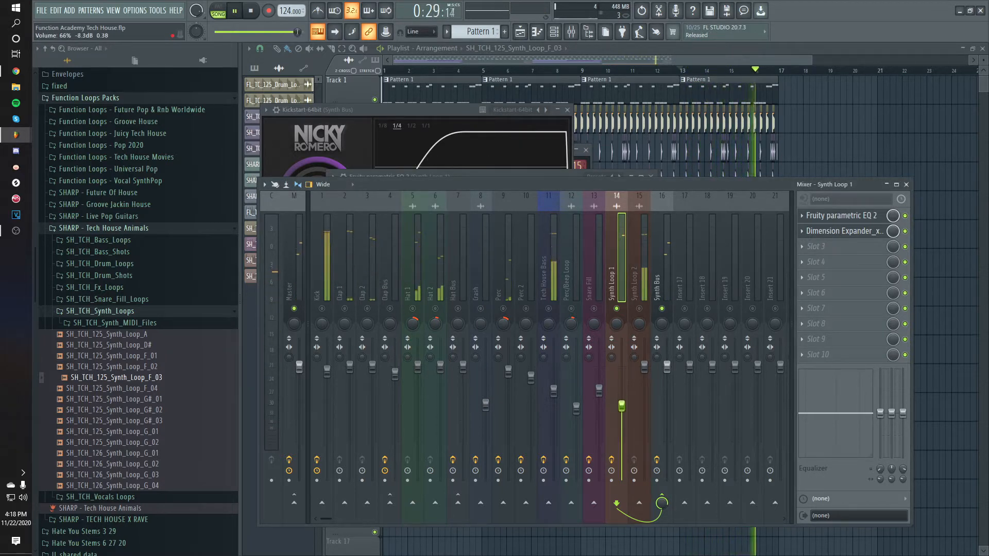
{"action": "key", "text": "space"}
Step: Load ValhallaVintageVerb in slot 3 of Synth Loop 1 with the mix at about 28%, and fine-tune the reverb's low cut
{"action": "left_click", "coordinate": [814, 249]}
{"action": "left_click", "coordinate": [658, 74]}
{"action": "scroll", "coordinate": [360, 230], "scroll_direction": "down", "scroll_amount": 1}
{"action": "left_click_drag", "start_coordinate": [283, 180], "coordinate": [279, 278]}
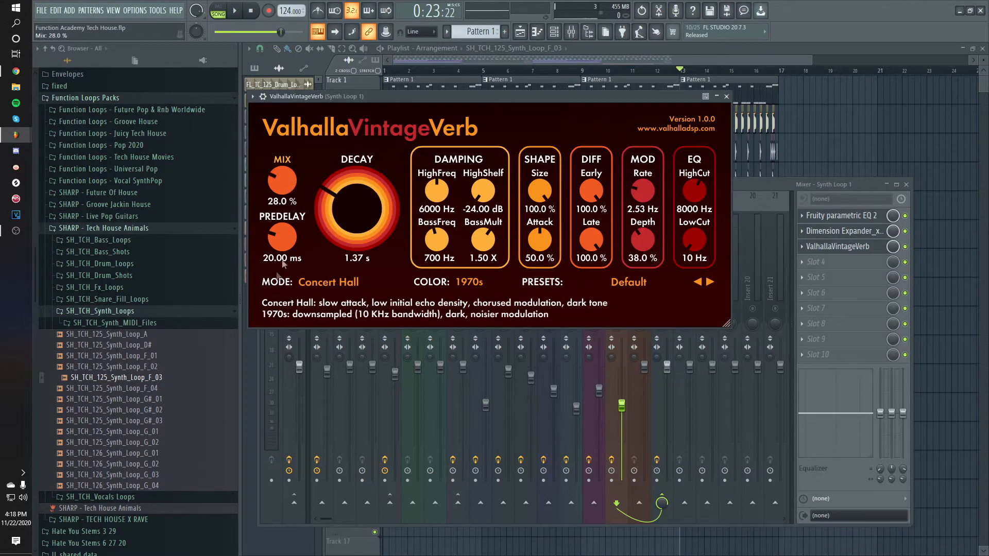
{"action": "key", "text": "space"}
{"action": "left_click_drag", "start_coordinate": [315, 174], "coordinate": [316, 210]}
{"action": "mouse_move", "coordinate": [708, 241]}
{"action": "left_mouse_down"}
{"action": "mouse_move", "coordinate": [708, 222]}
{"action": "mouse_move", "coordinate": [701, 237]}
{"action": "left_mouse_up"}
{"action": "left_click", "coordinate": [776, 184]}
{"action": "key", "text": "space"}
Step: Audition Synth Loop 2 and load OTT_x64 into its first effect slot with the depth at 14%
{"action": "left_click", "coordinate": [641, 287]}
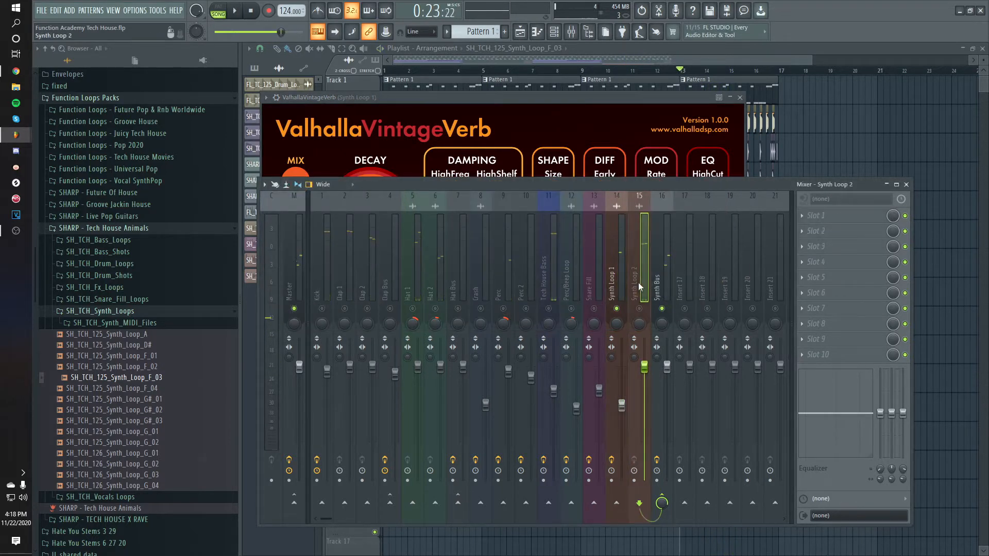
{"action": "left_click", "coordinate": [823, 141]}
{"action": "left_click", "coordinate": [728, 70]}
{"action": "key", "text": "space"}
{"action": "left_click", "coordinate": [627, 186]}
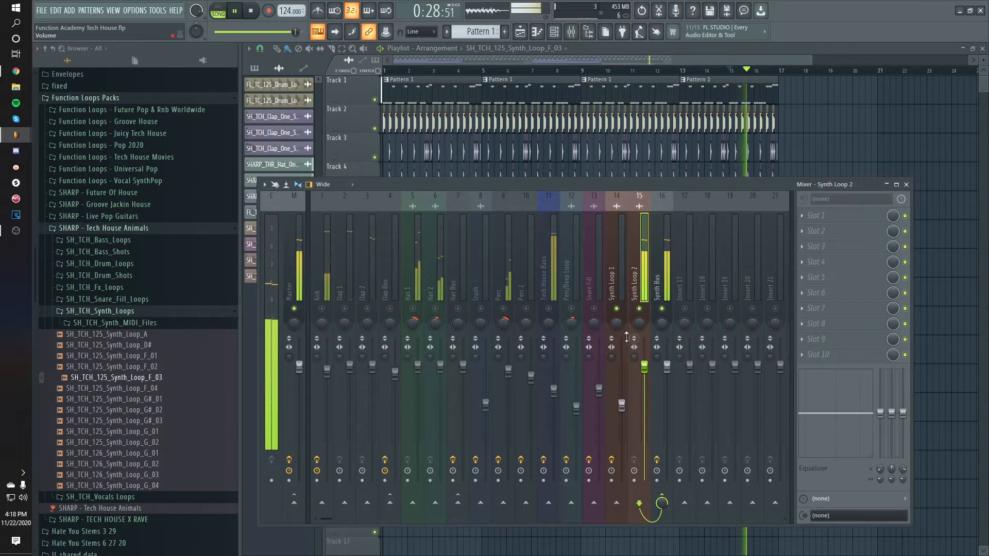
{"action": "key", "text": "space"}
{"action": "left_click", "coordinate": [816, 215]}
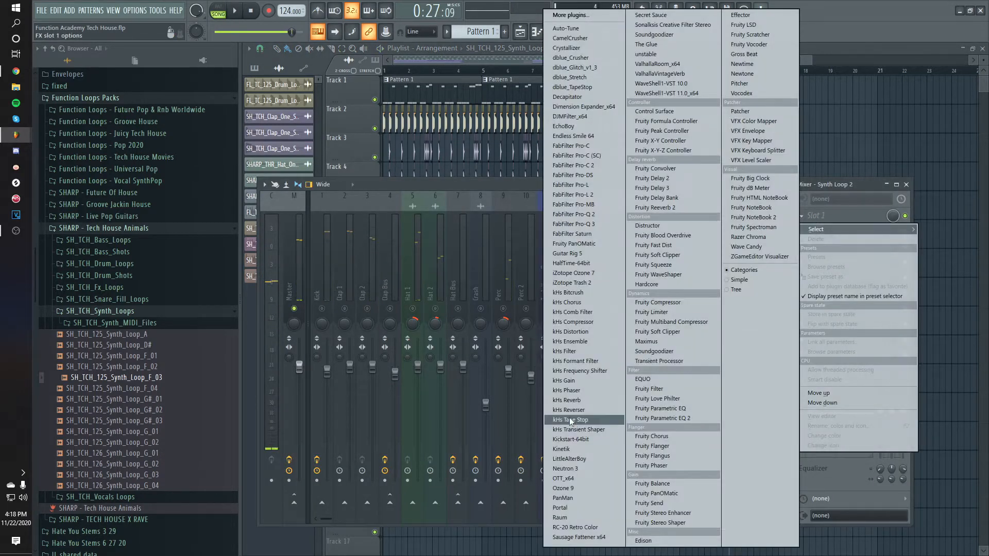
{"action": "left_click", "coordinate": [570, 479]}
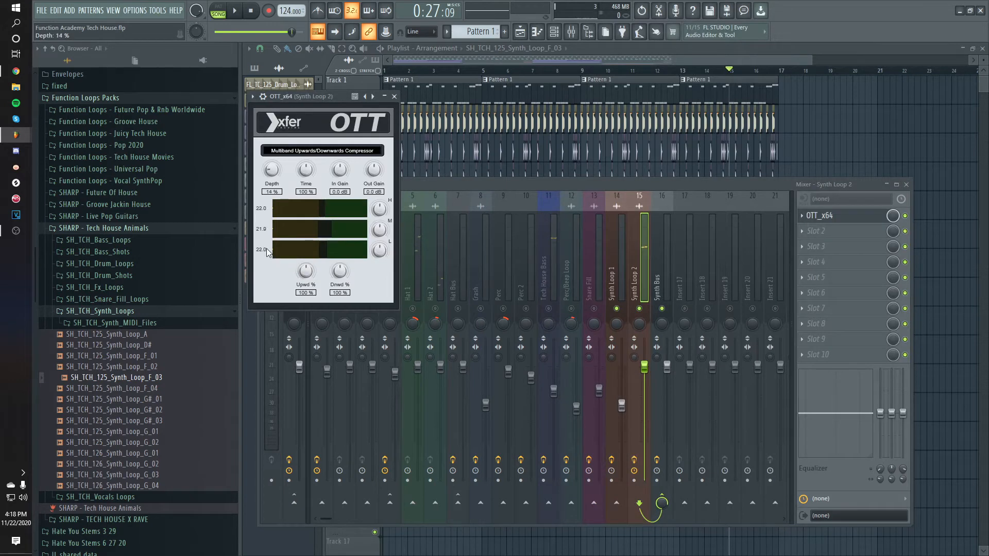
Step: Add Fruity Parametric EQ 2 to slot 2 of Synth Loop 2 and cut the low end with a high-pass filter at about 351 Hz
{"action": "left_click_drag", "start_coordinate": [311, 110], "coordinate": [335, 110]}
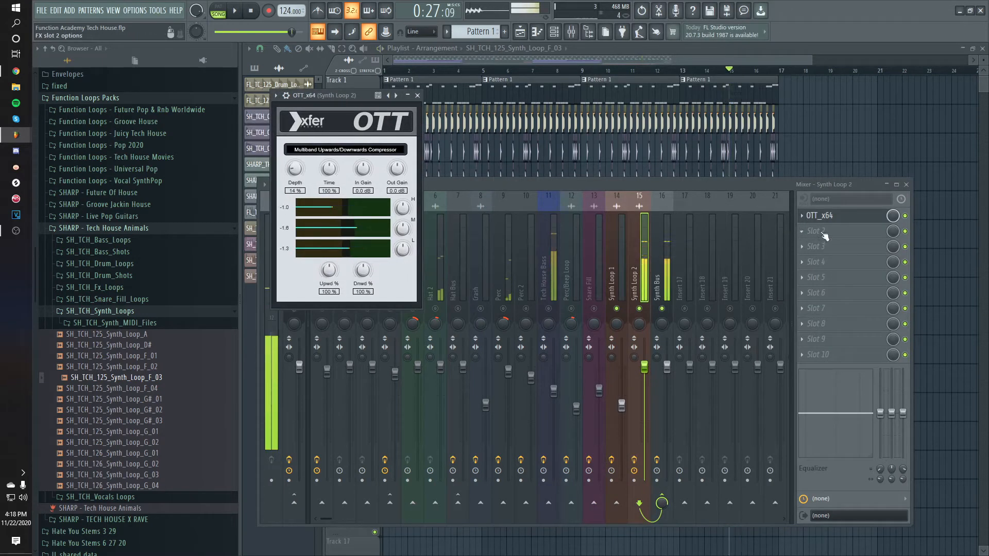
{"action": "left_click", "coordinate": [816, 231]}
{"action": "left_click", "coordinate": [661, 418]}
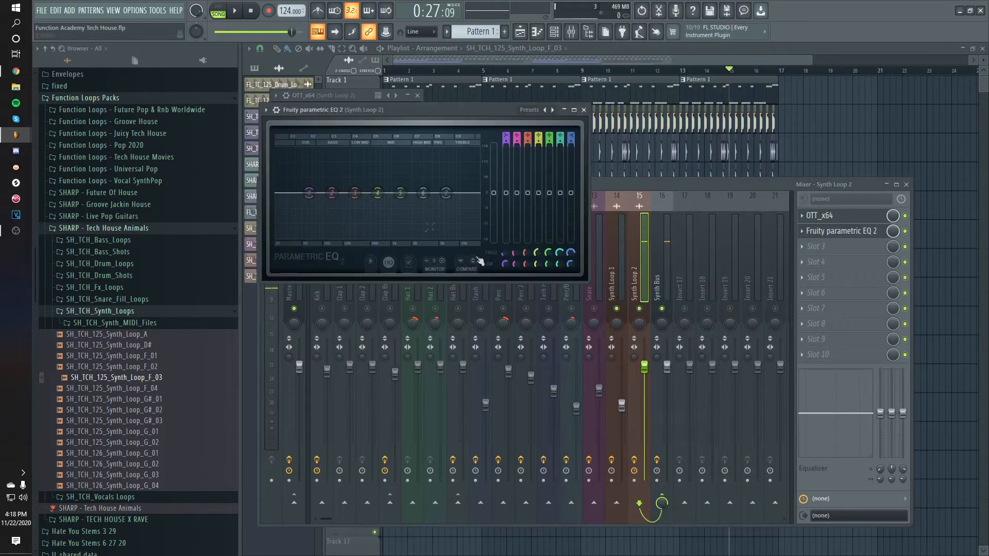
{"action": "key", "text": "space"}
{"action": "key", "text": "space"}
{"action": "left_click_drag", "start_coordinate": [341, 236], "coordinate": [354, 193]}
{"action": "key", "text": "space"}
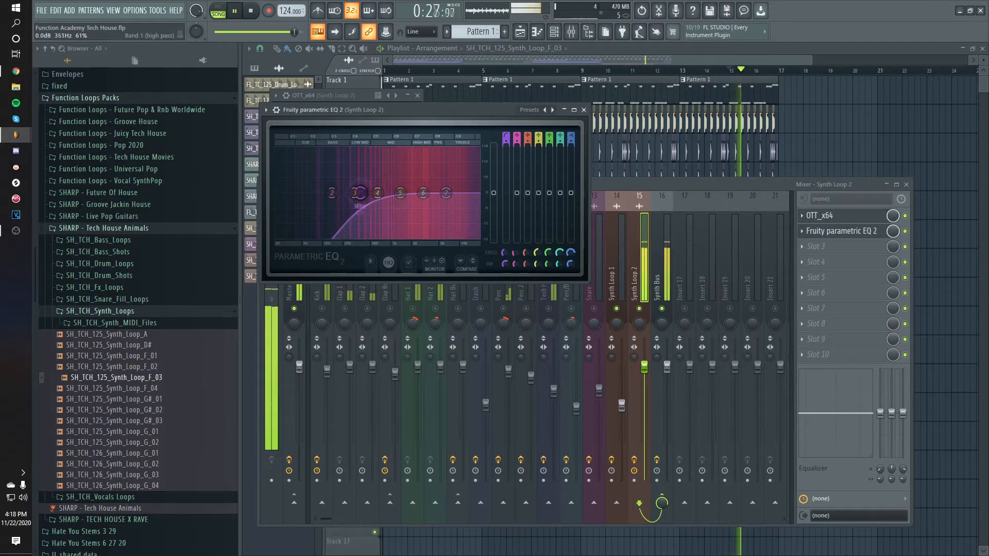
{"action": "key", "text": "space"}
Step: Load Dimension Expander in slot 3 of Synth Loop 2, reduce its Dry/Wet, and turn Size fully down
{"action": "left_click", "coordinate": [816, 246]}
{"action": "left_click", "coordinate": [583, 106]}
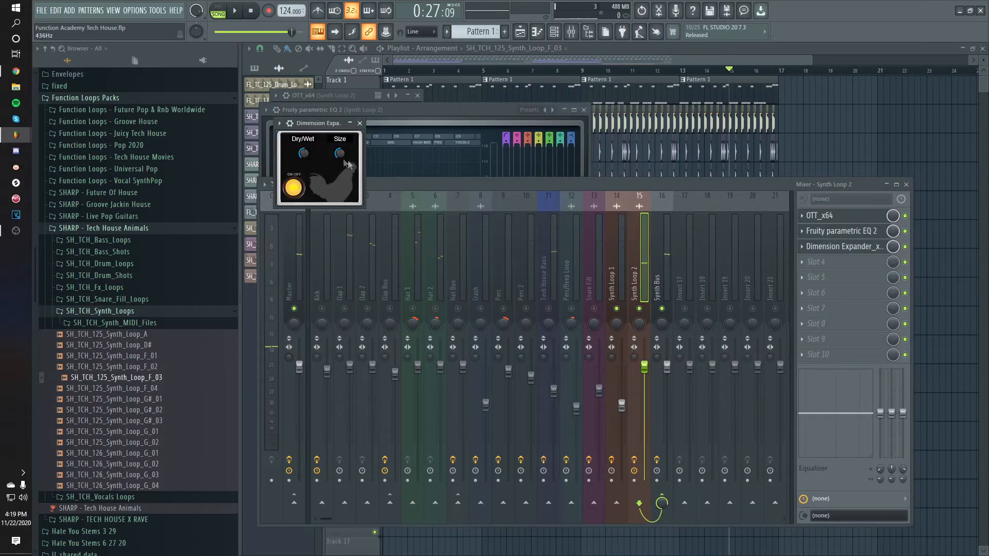
{"action": "left_click_drag", "start_coordinate": [334, 128], "coordinate": [371, 131]}
{"action": "key", "text": "space"}
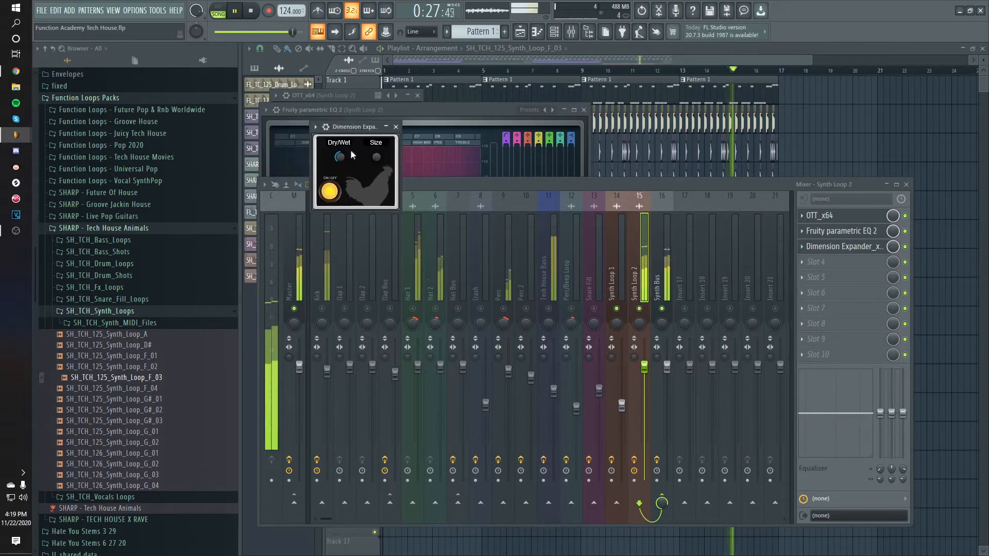
Step: Load ValhallaVintageVerb in slot 4 of Synth Loop 2 with the mix at 17.2% and the LowCut at 520 Hz
{"action": "left_click", "coordinate": [815, 263]}
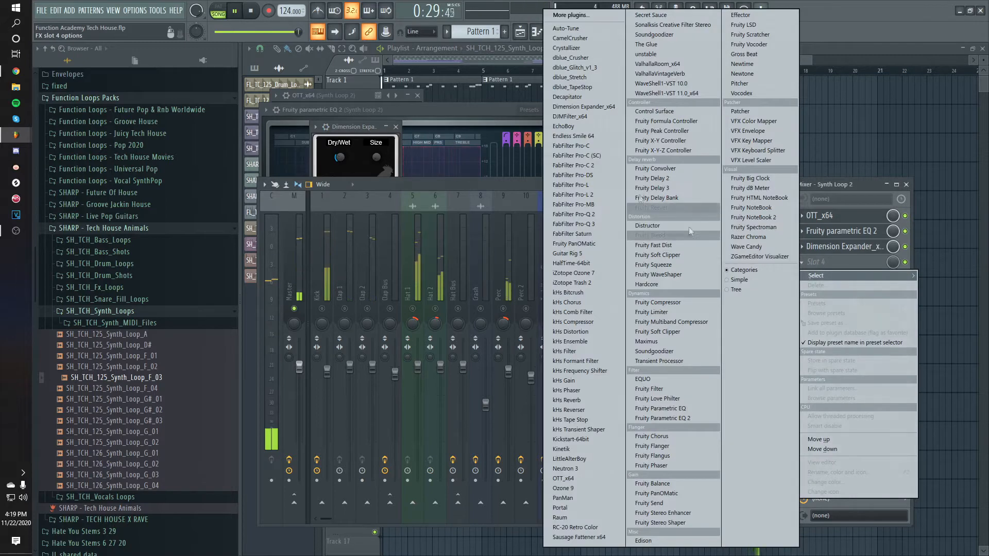
{"action": "key", "text": "space"}
{"action": "left_click", "coordinate": [816, 262]}
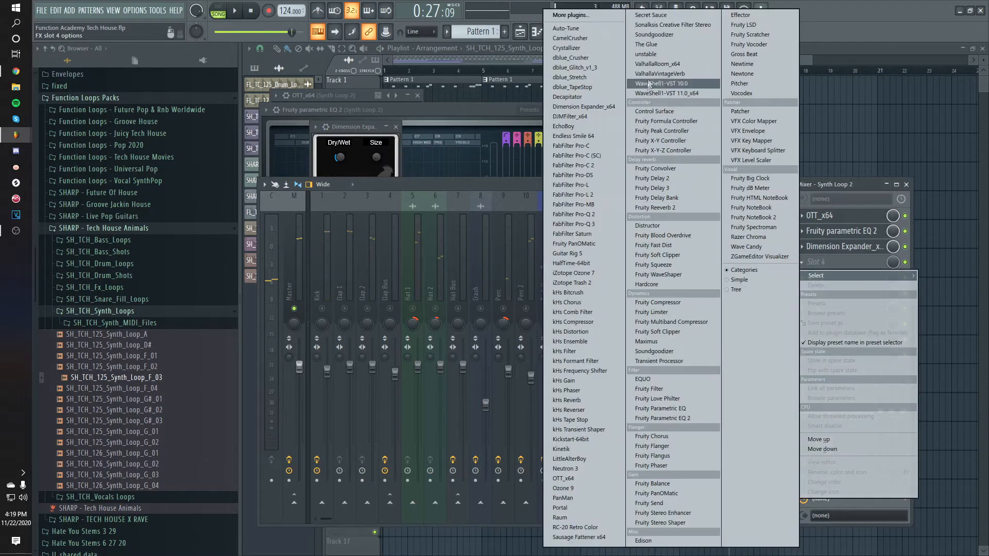
{"action": "left_click", "coordinate": [661, 73]}
{"action": "left_click_drag", "start_coordinate": [378, 237], "coordinate": [304, 302]}
{"action": "key", "text": "space"}
{"action": "left_click_drag", "start_coordinate": [737, 282], "coordinate": [737, 242]}
{"action": "left_click_drag", "start_coordinate": [329, 229], "coordinate": [329, 232]}
{"action": "key", "text": "space"}
{"action": "left_click", "coordinate": [790, 183]}
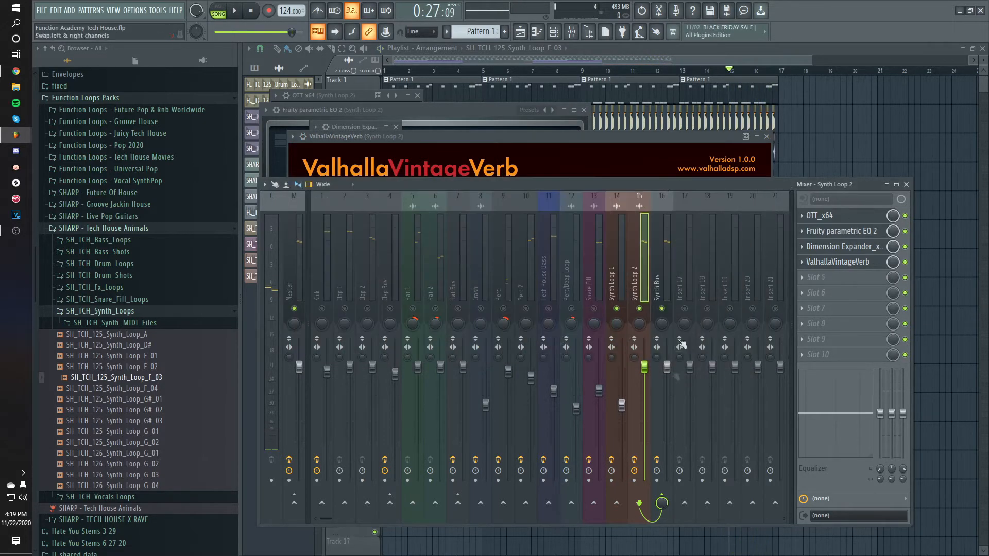
Step: Unsolo Synth Loop 2, lower its volume, and play the full arrangement from bar 13
{"action": "left_click", "coordinate": [641, 309], "text": "ctrl"}
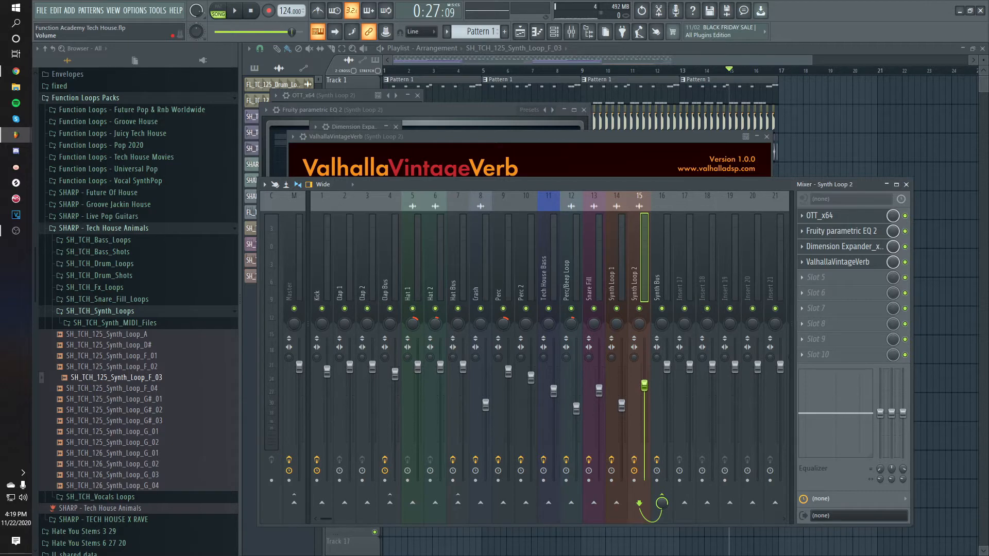
{"action": "right_click", "coordinate": [865, 99]}
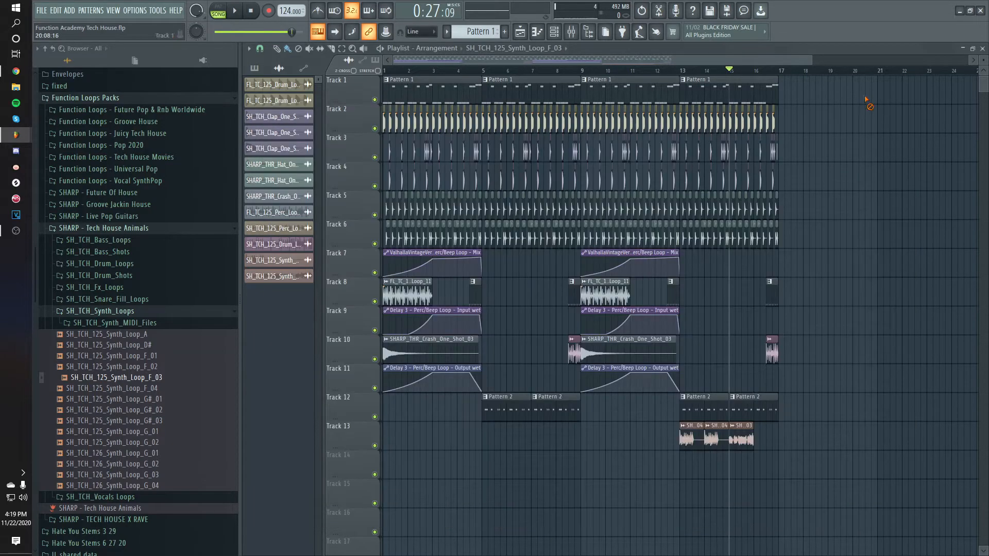
{"action": "left_click", "coordinate": [681, 72]}
{"action": "key", "text": "space"}
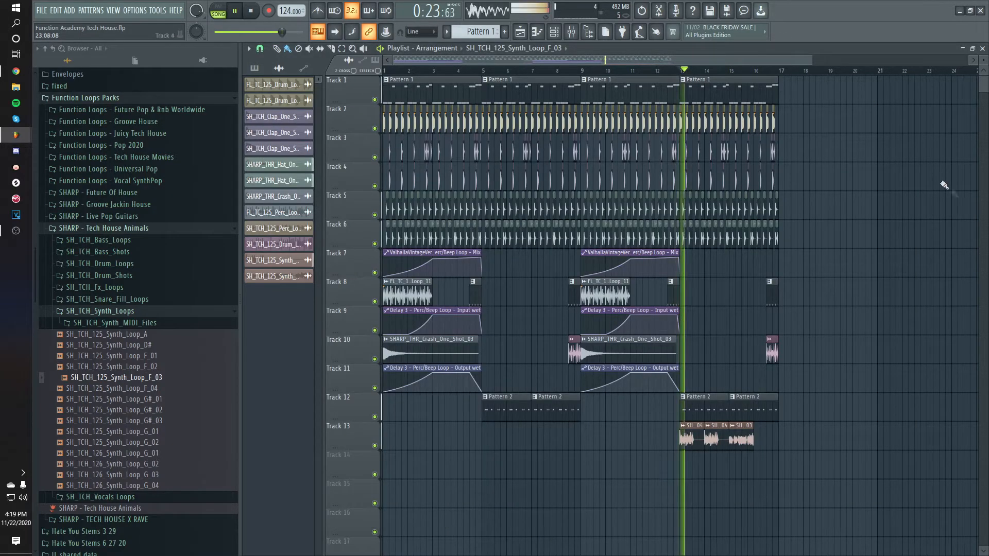
Step: Raise the volumes of Synth Loop 1 and Synth Loop 2 to balance them against the full mix during playback
{"action": "left_click", "coordinate": [587, 33]}
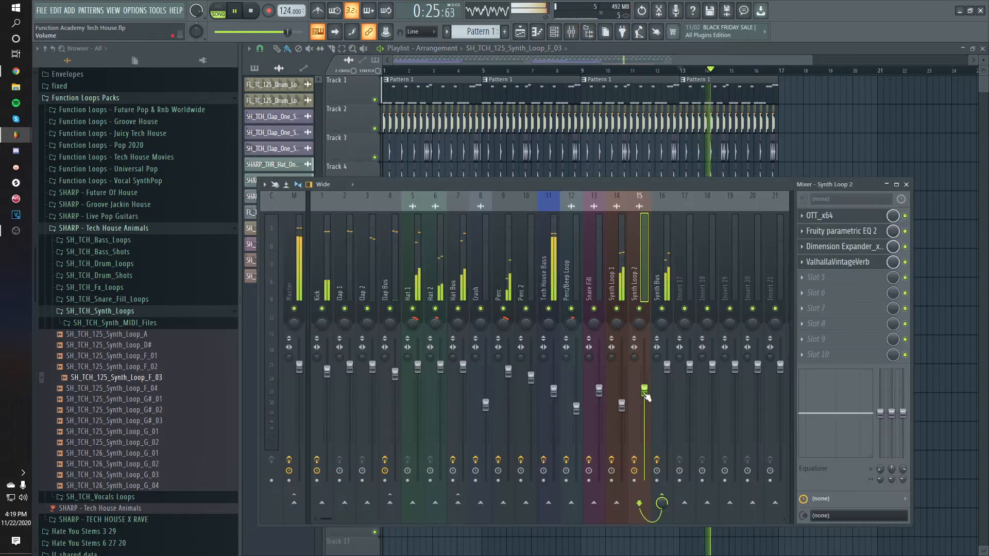
{"action": "left_click_drag", "start_coordinate": [621, 406], "coordinate": [624, 399]}
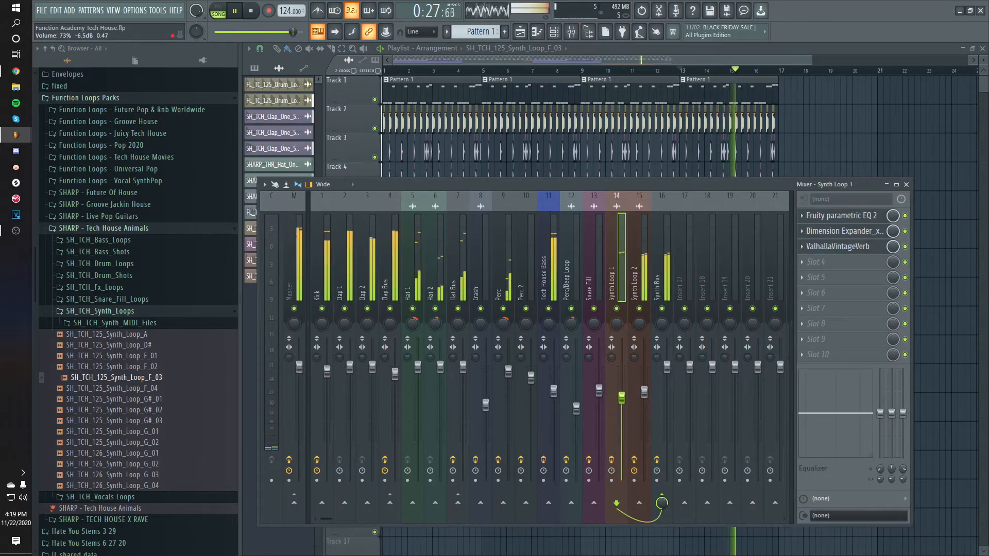
{"action": "mouse_move", "coordinate": [644, 393]}
{"action": "left_mouse_down"}
{"action": "mouse_move", "coordinate": [644, 384]}
{"action": "mouse_move", "coordinate": [624, 386]}
{"action": "mouse_move", "coordinate": [645, 376]}
{"action": "left_mouse_up"}
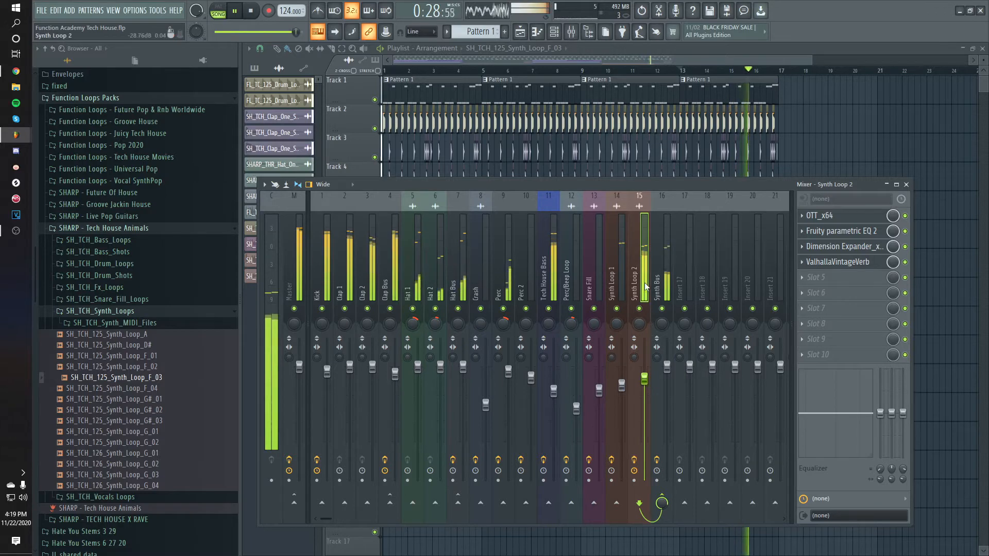
{"action": "key", "text": "space"}
{"action": "key", "text": "F9"}
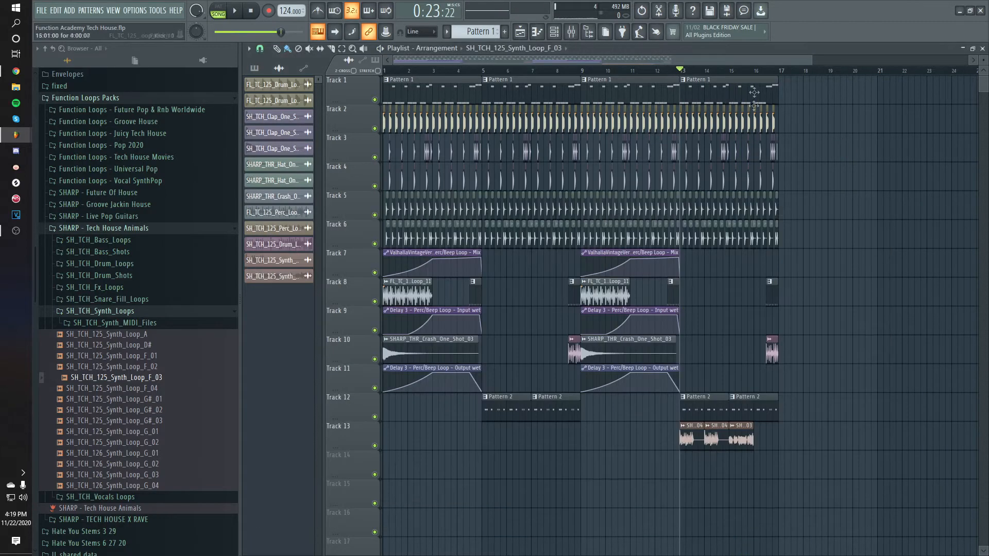
Step: Solo Track 13 in the playlist and audition the synth loop clips
{"action": "right_click", "coordinate": [375, 418]}
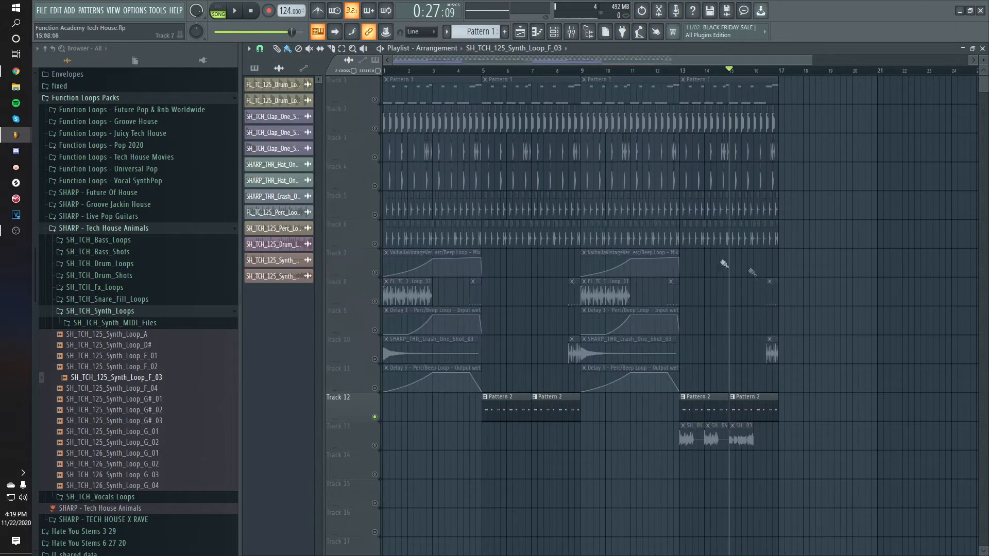
{"action": "right_click", "coordinate": [374, 446]}
{"action": "key", "text": "space"}
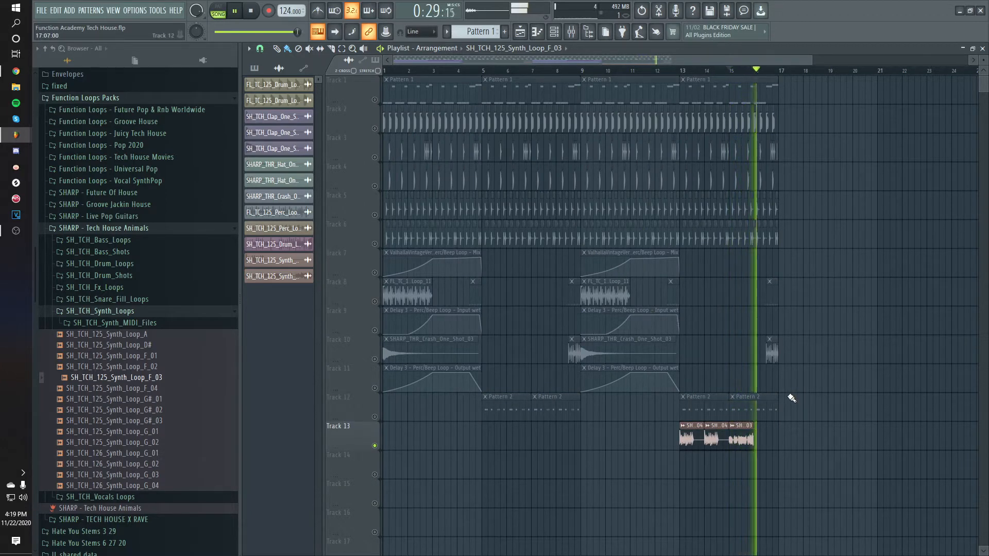
{"action": "key", "text": "space"}
Step: Place a short slice of SH_TCH_125_Synth_Loop_F_03 at bar 16 on Track 13 and set the playback position there
{"action": "scroll", "coordinate": [729, 460], "scroll_direction": "up", "scroll_amount": 3}
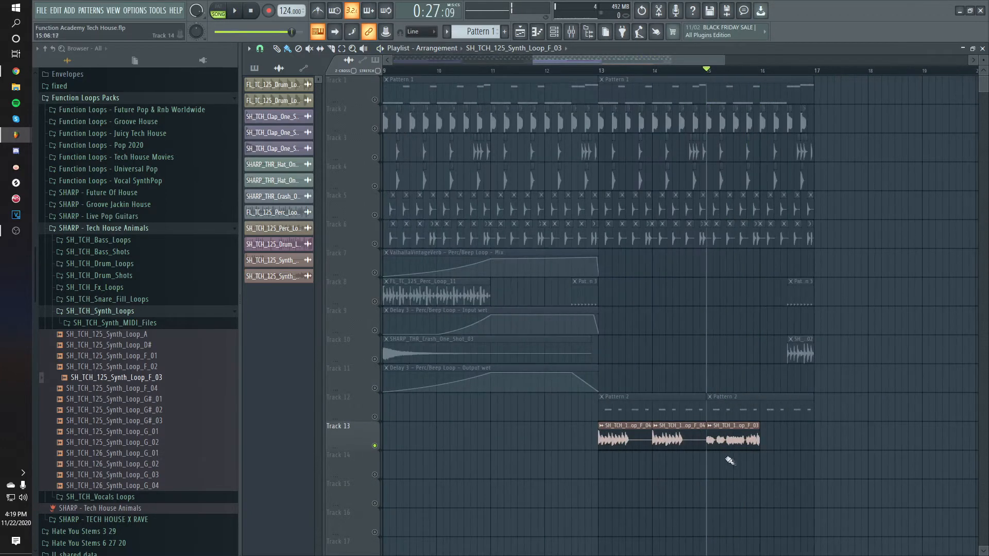
{"action": "left_click", "coordinate": [772, 438]}
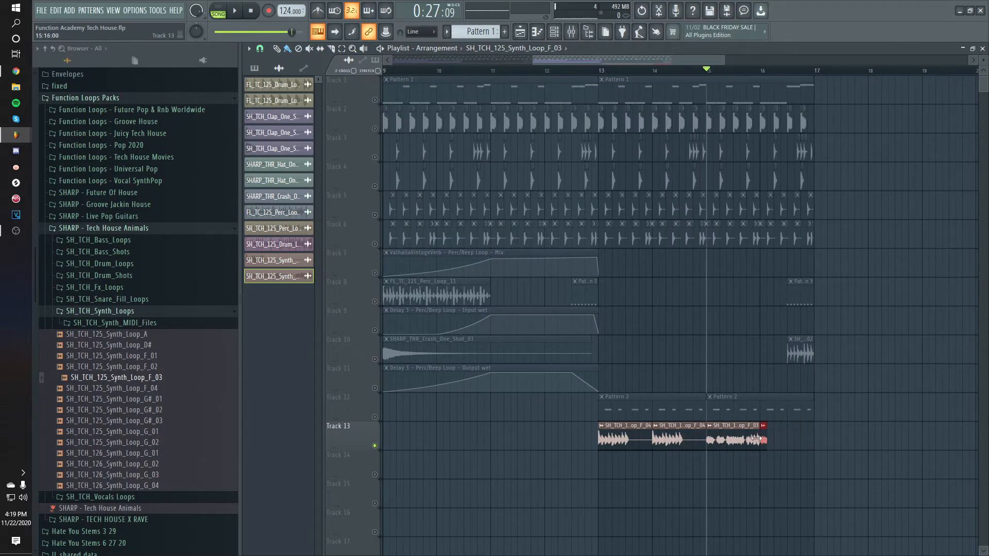
{"action": "scroll", "coordinate": [794, 441], "scroll_direction": "up", "scroll_amount": 4}
{"action": "left_click", "coordinate": [675, 72]}
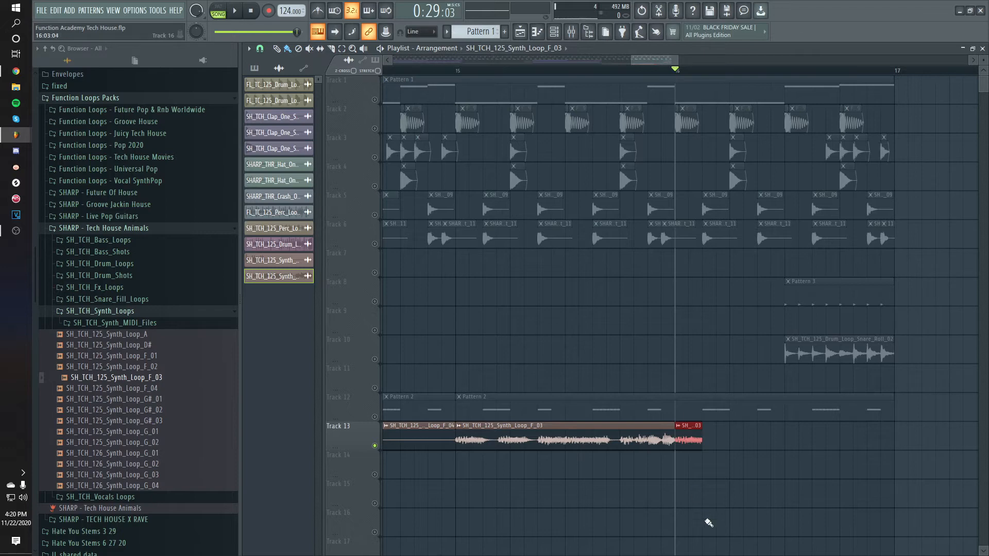
Step: Check the ValhallaVintageVerb settings on the mixer track that the SH_TCH_125_Synth_Loop_F_03 slice is routed to
{"action": "double_click", "coordinate": [692, 440]}
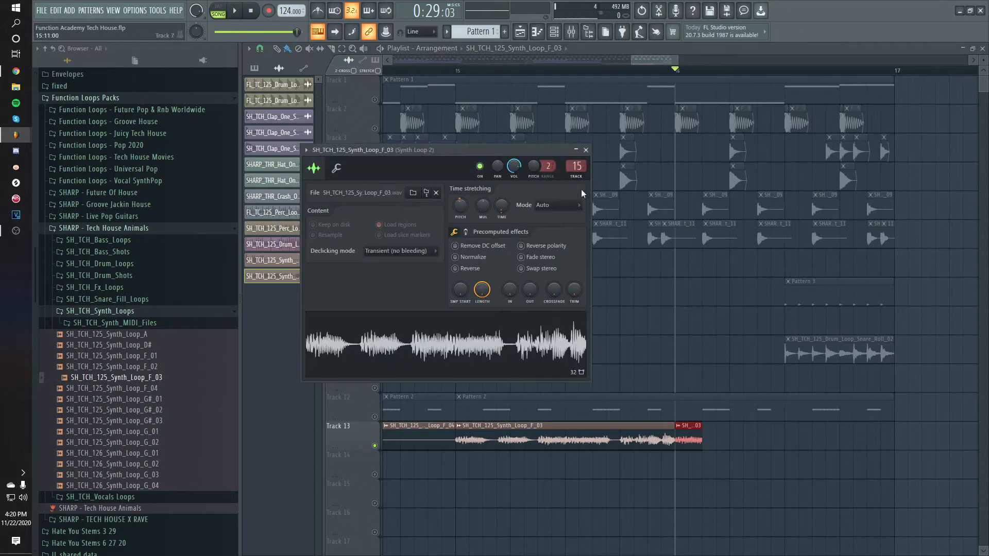
{"action": "double_click", "coordinate": [576, 168]}
{"action": "left_click", "coordinate": [850, 264]}
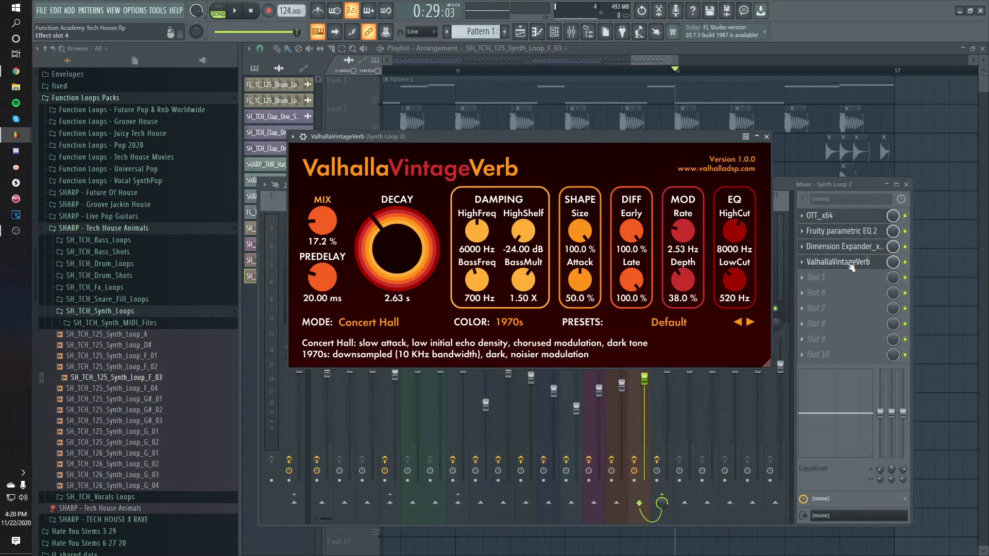
{"action": "key", "text": "F12"}
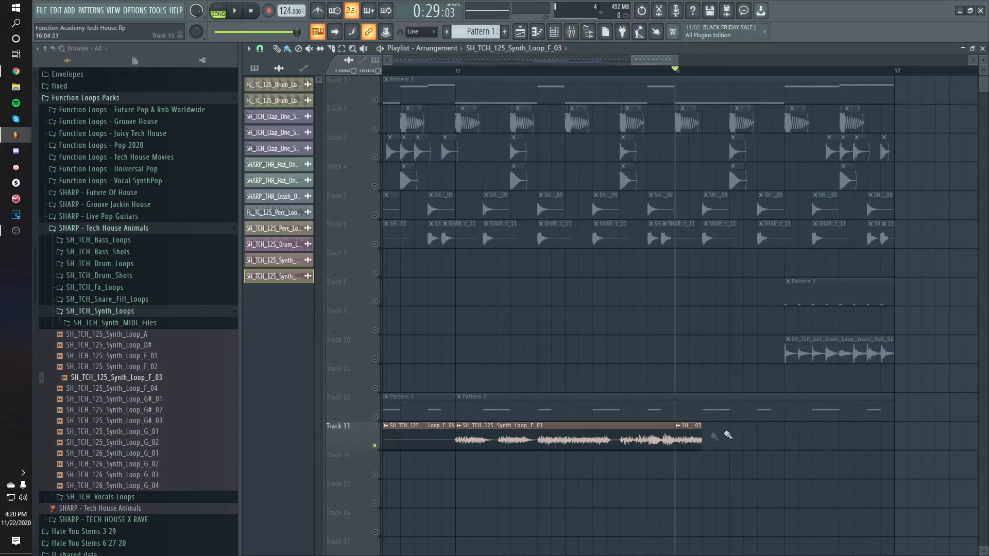
Step: Load Edison in slot 7 of Synth Loop 2 and record the bar 16 slice on input together with its reverb tail
{"action": "double_click", "coordinate": [687, 439]}
{"action": "double_click", "coordinate": [576, 170]}
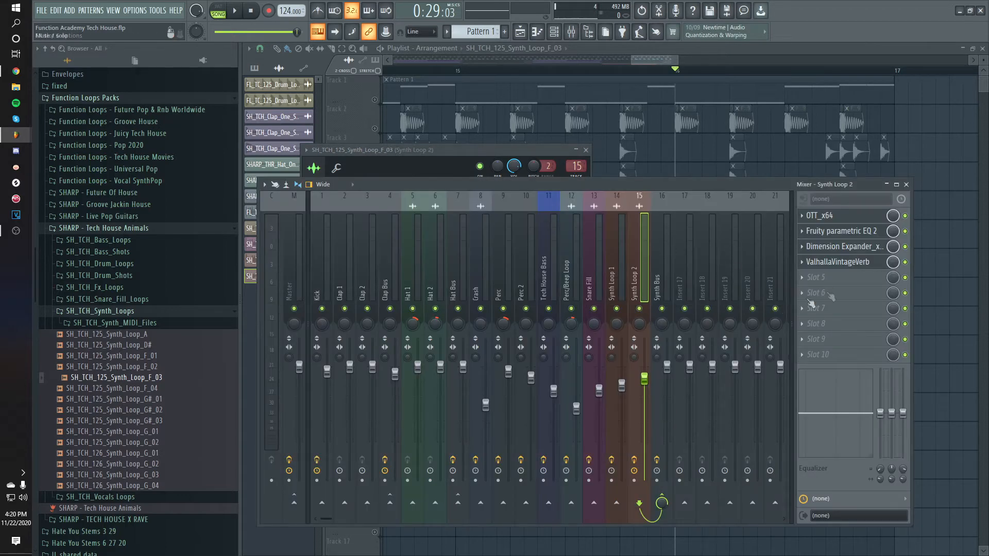
{"action": "left_click", "coordinate": [831, 309]}
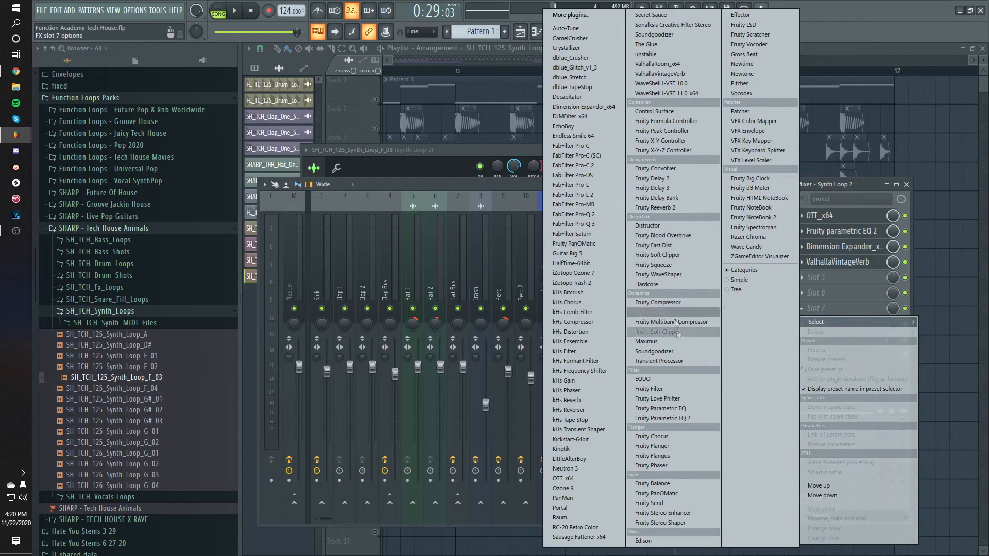
{"action": "left_click", "coordinate": [644, 541]}
{"action": "left_click_drag", "start_coordinate": [509, 176], "coordinate": [530, 177]}
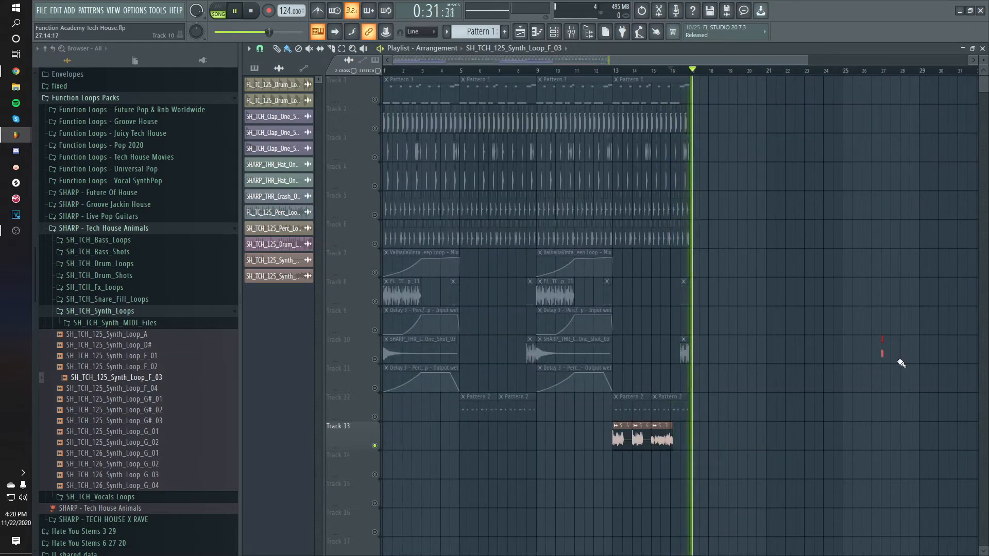
{"action": "key", "text": "space"}
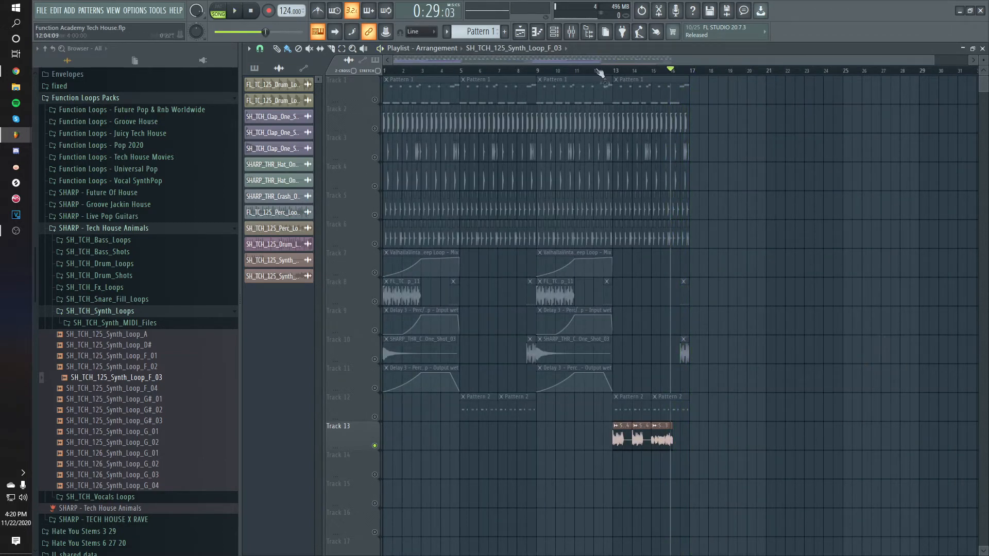
Step: Transfer the Edison recording from Synth Loop 2 to the playlist as an audio clip at bar 16 on Track 11
{"action": "left_click", "coordinate": [571, 34]}
{"action": "left_click", "coordinate": [854, 310]}
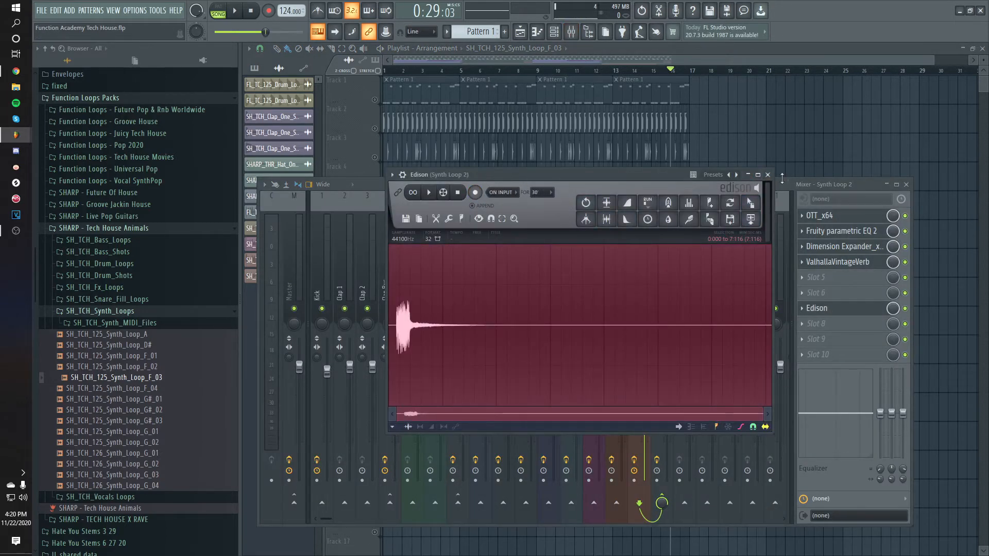
{"action": "left_click", "coordinate": [782, 184]}
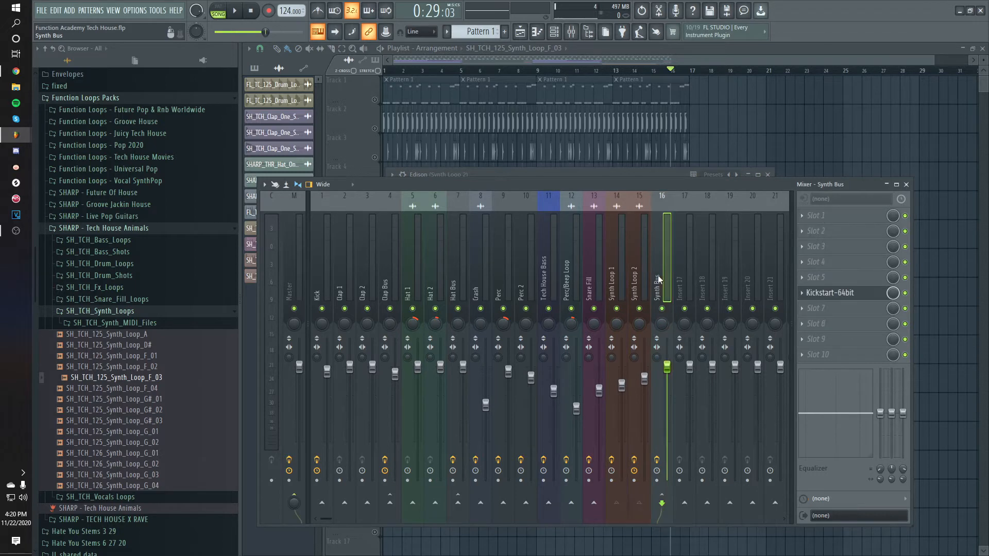
{"action": "left_click", "coordinate": [536, 174]}
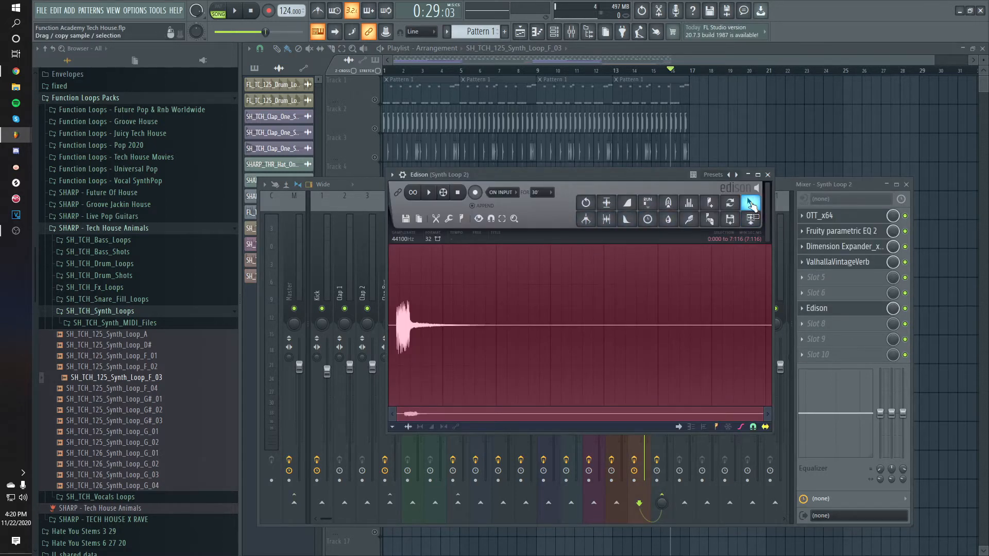
{"action": "left_click_drag", "start_coordinate": [751, 205], "coordinate": [772, 269]}
{"action": "scroll", "coordinate": [709, 327], "scroll_direction": "up", "scroll_amount": 3}
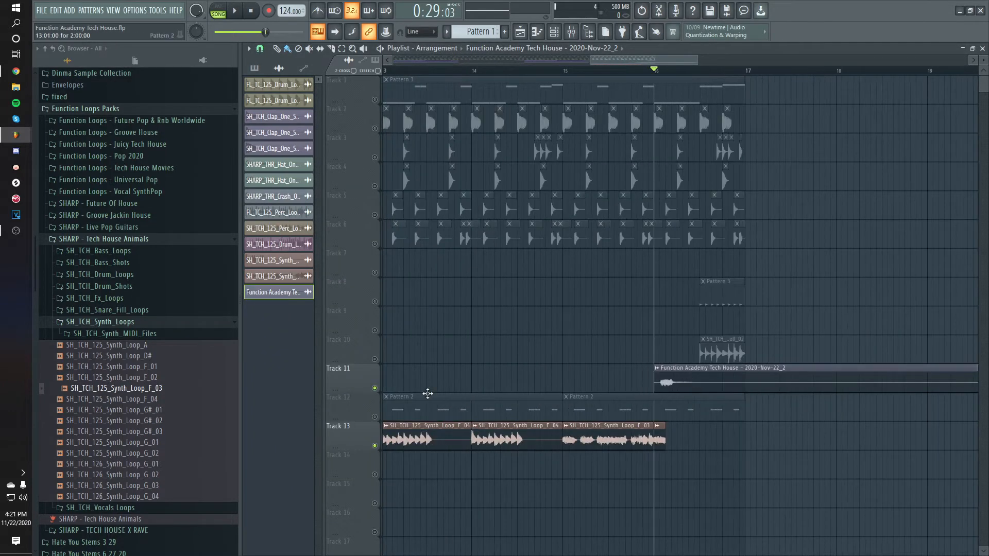
Step: Solo Track 11, then reverse the recorded reverb clip and trim its silence in the channel settings
{"action": "right_click", "coordinate": [375, 389]}
{"action": "key", "text": "space"}
{"action": "key", "text": "space"}
{"action": "double_click", "coordinate": [679, 382]}
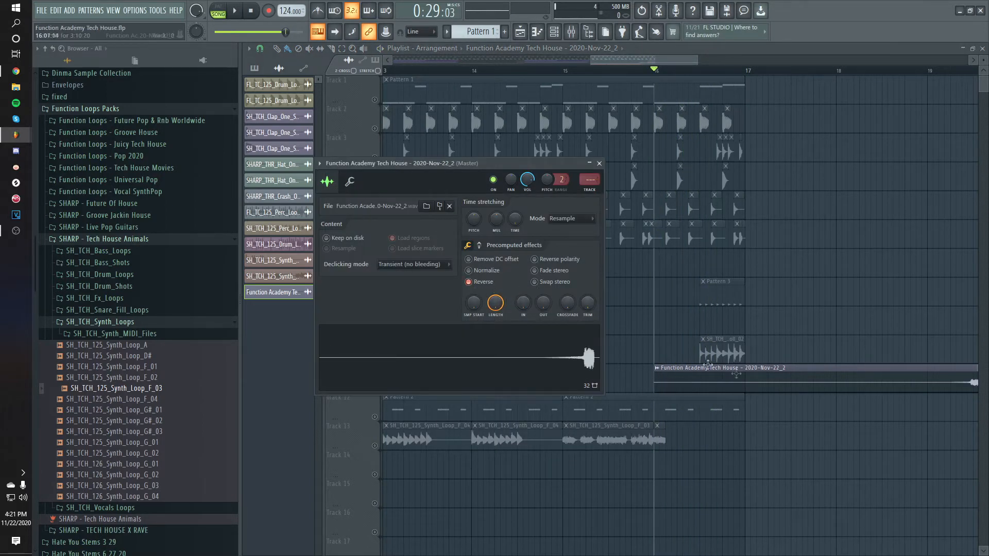
{"action": "left_click_drag", "start_coordinate": [587, 303], "coordinate": [587, 278]}
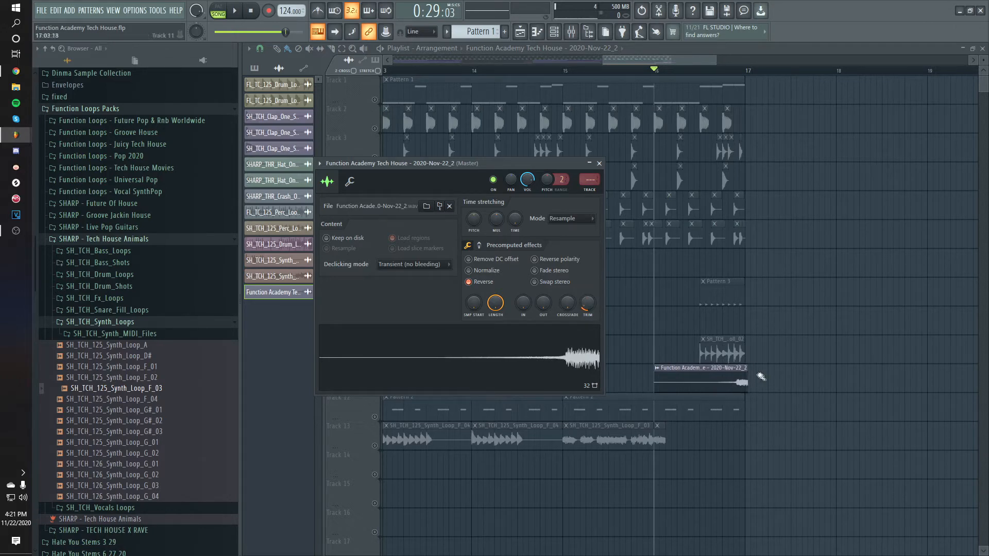
{"action": "key", "text": "Escape"}
Step: Trim the reversed reverb clip on Track 11 and make it unique as sample "Function Academy Tech House - 2020-Nov-22_2 - Part_1"
{"action": "scroll", "coordinate": [734, 368], "scroll_direction": "up", "scroll_amount": 4}
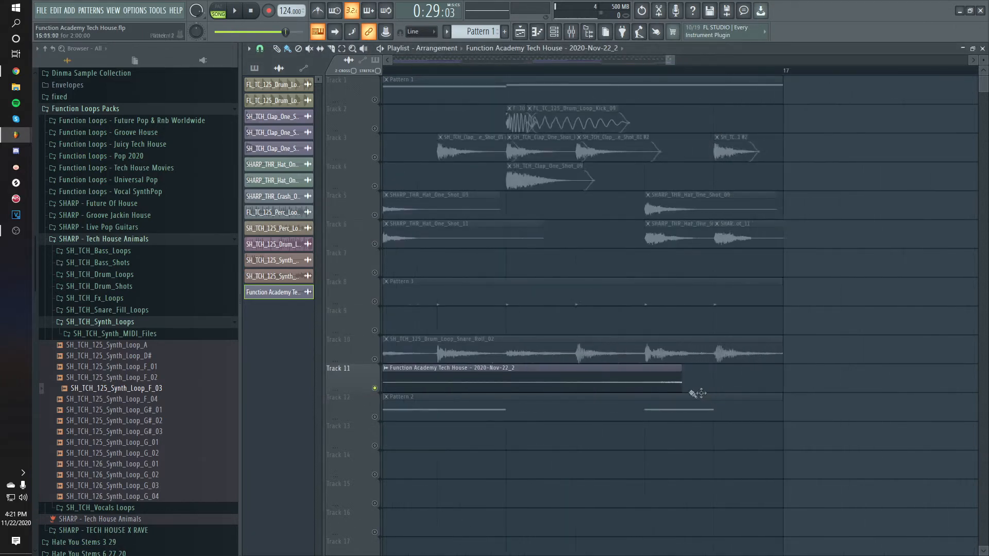
{"action": "right_click", "coordinate": [561, 370]}
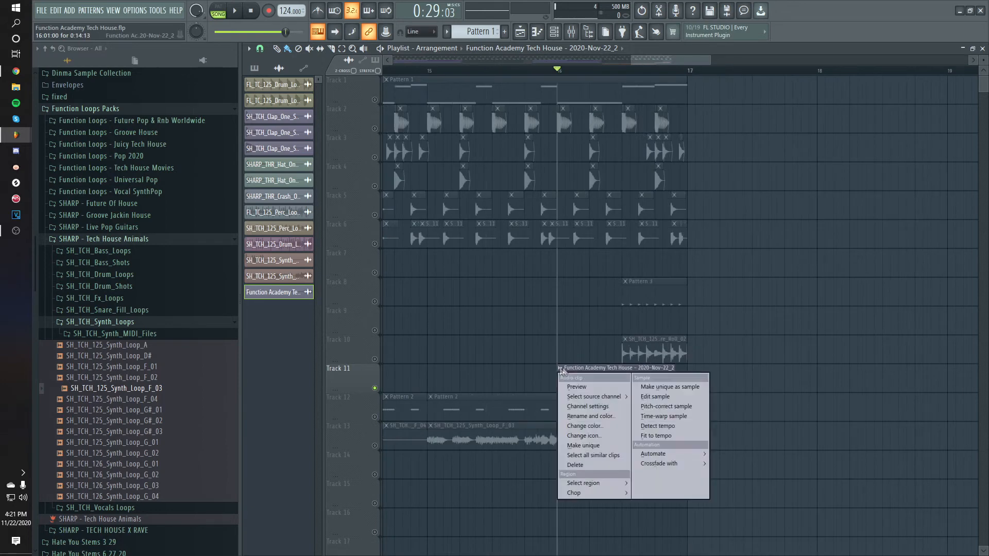
{"action": "left_click", "coordinate": [643, 389]}
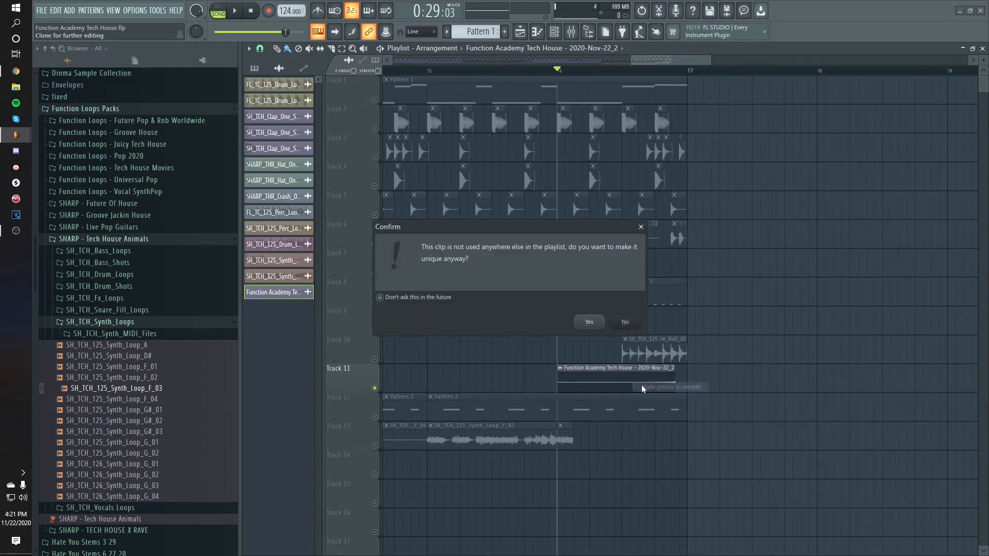
{"action": "left_click", "coordinate": [589, 322]}
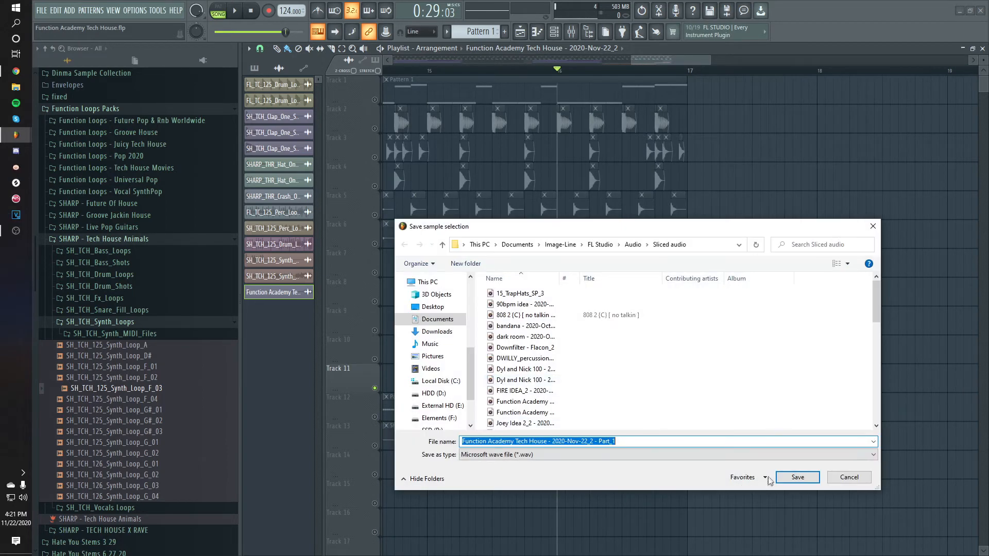
{"action": "left_click", "coordinate": [798, 477]}
Step: Normalize the new Part_1 reversed reverb sample in its channel settings
{"action": "double_click", "coordinate": [613, 386]}
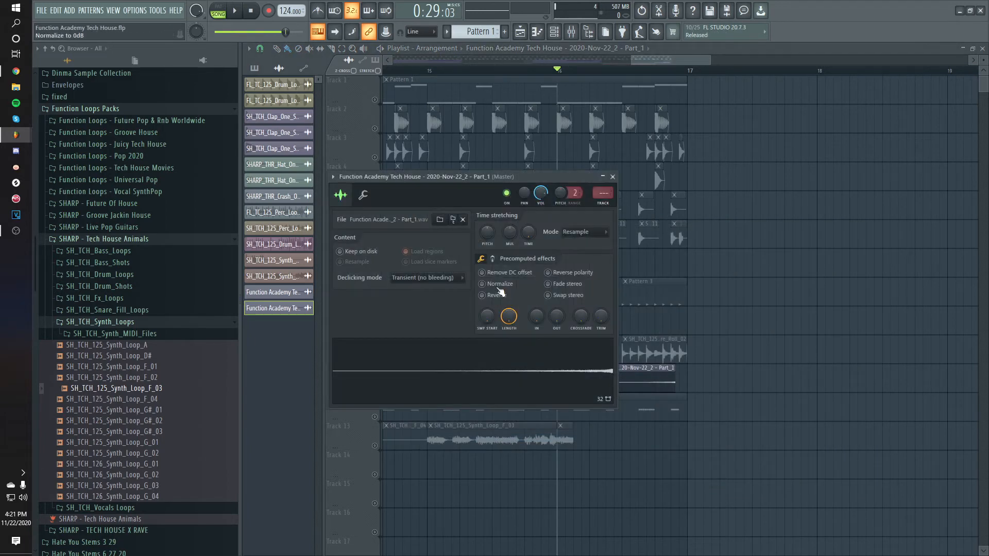
{"action": "left_click", "coordinate": [482, 283]}
{"action": "key", "text": "Escape"}
Step: Move the Part_1 clip to Track 14 around bar 15 and turn all playlist tracks back on
{"action": "scroll", "coordinate": [731, 425], "scroll_direction": "down", "scroll_amount": 4}
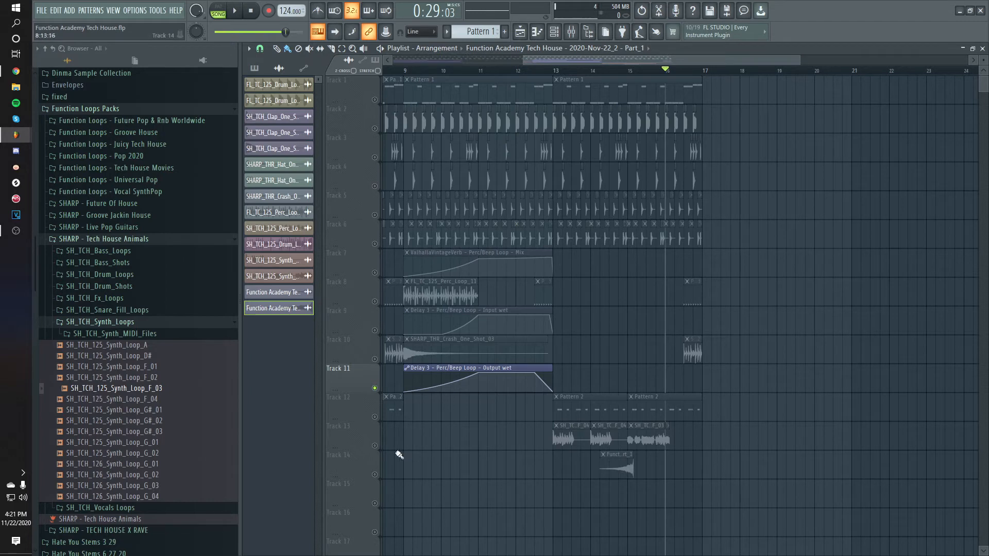
{"action": "right_click", "coordinate": [374, 468]}
{"action": "left_click", "coordinate": [369, 471]}
{"action": "right_click", "coordinate": [375, 474]}
{"action": "right_click", "coordinate": [375, 475]}
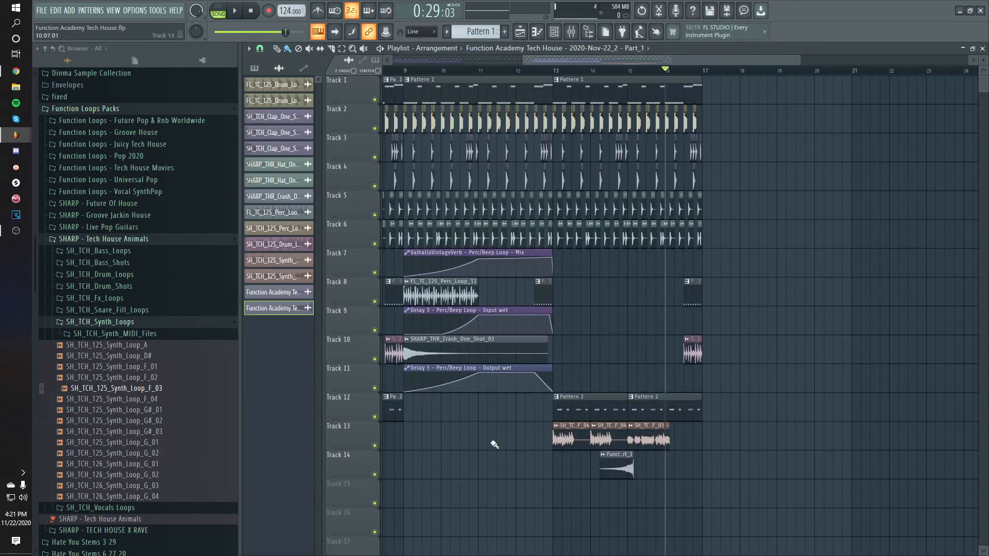
Step: Play from just after bar 14 and shift the Part_1 clip on Track 14 earlier, towards the bar 15 downbeat
{"action": "scroll", "coordinate": [599, 460], "scroll_direction": "up", "scroll_amount": 4}
{"action": "scroll", "coordinate": [455, 499], "scroll_direction": "up", "scroll_amount": 2}
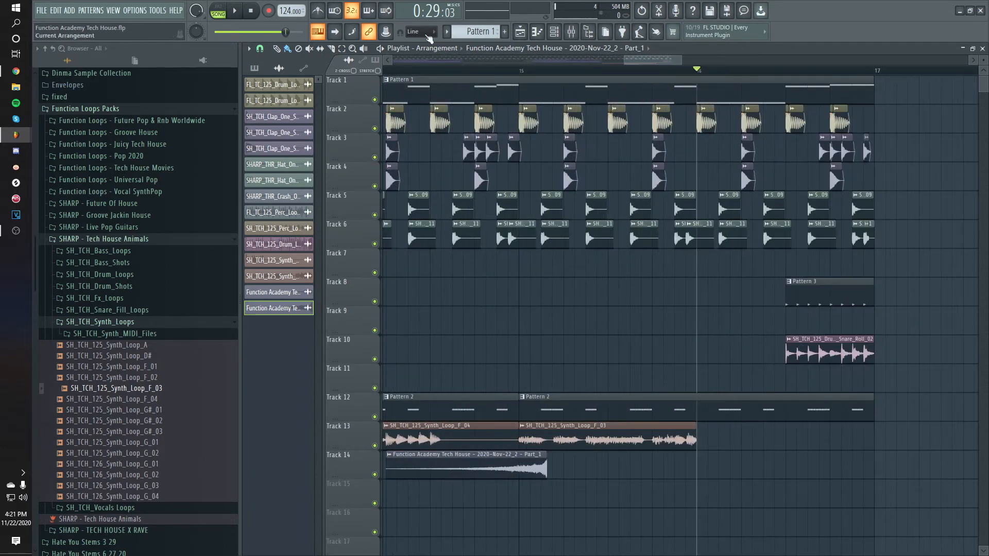
{"action": "left_click", "coordinate": [397, 70]}
{"action": "key", "text": "space"}
{"action": "left_click_drag", "start_coordinate": [486, 462], "coordinate": [455, 460]}
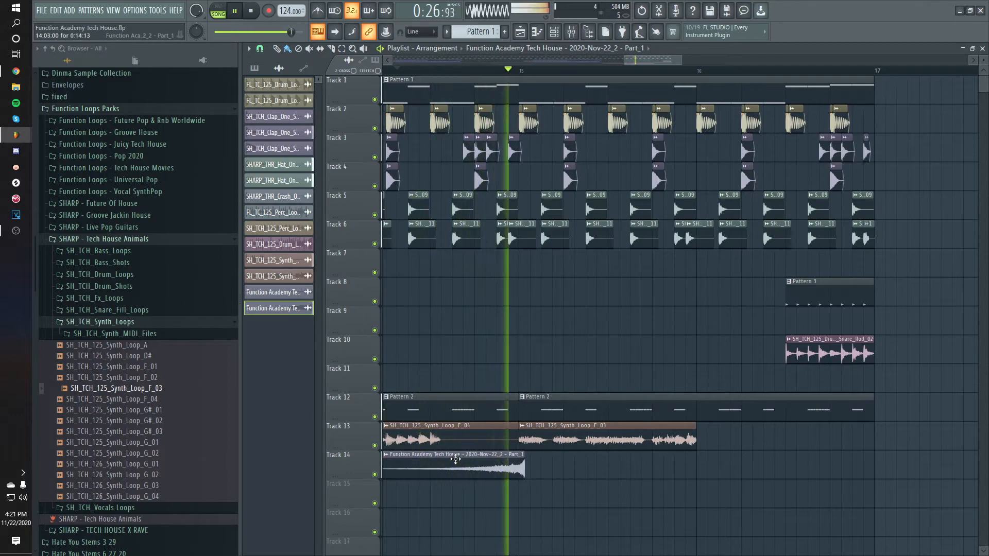
{"action": "key", "text": "space"}
Step: Set the Part_1 sample's declicking mode to Generic (bleeding)
{"action": "double_click", "coordinate": [508, 463]}
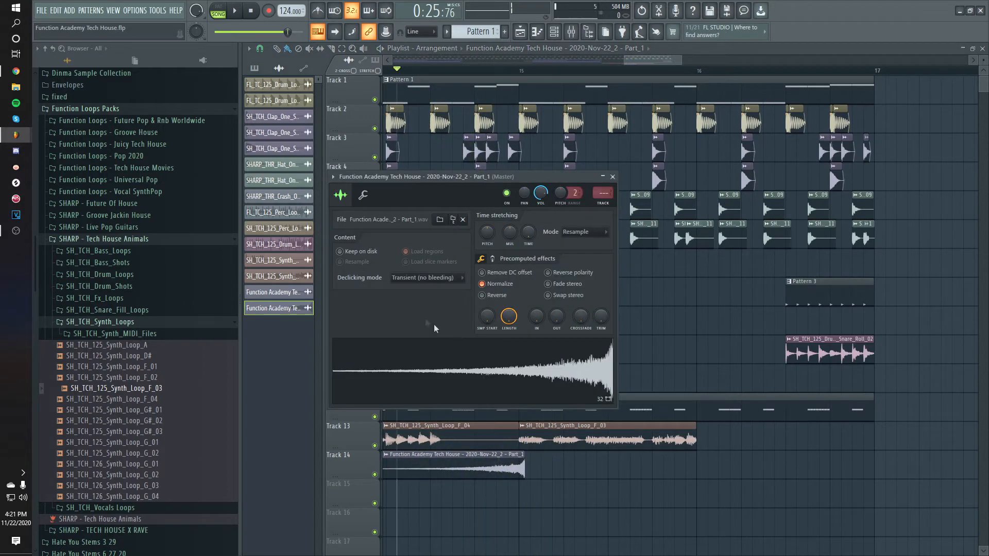
{"action": "left_click", "coordinate": [425, 323]}
{"action": "key", "text": "Escape"}
Step: Align the end of the Part_1 clip with bar 15, add a fade-in to the sample, and listen to the transition
{"action": "scroll", "coordinate": [510, 479], "scroll_direction": "up", "scroll_amount": 3}
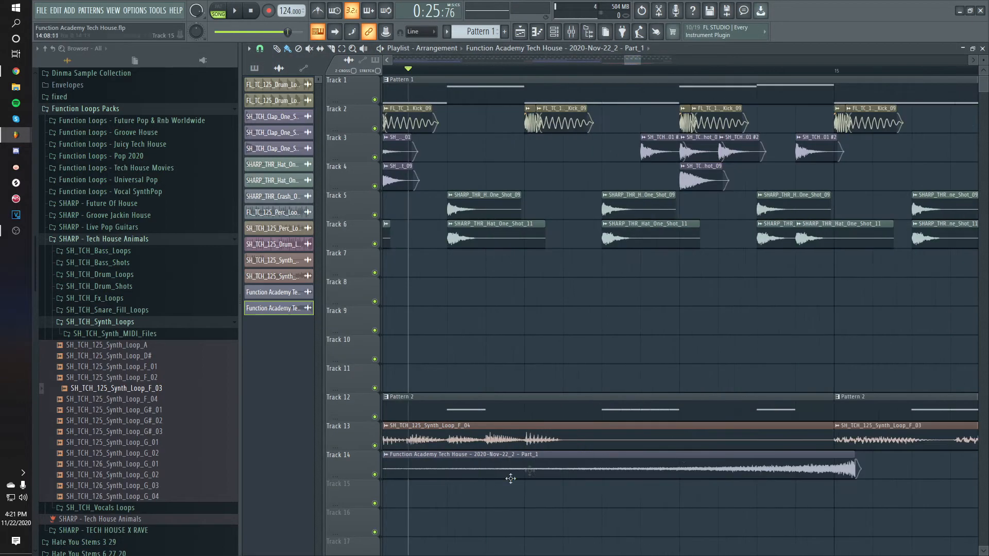
{"action": "left_click_drag", "start_coordinate": [854, 469], "coordinate": [822, 471]}
{"action": "scroll", "coordinate": [812, 478], "scroll_direction": "up", "scroll_amount": 3}
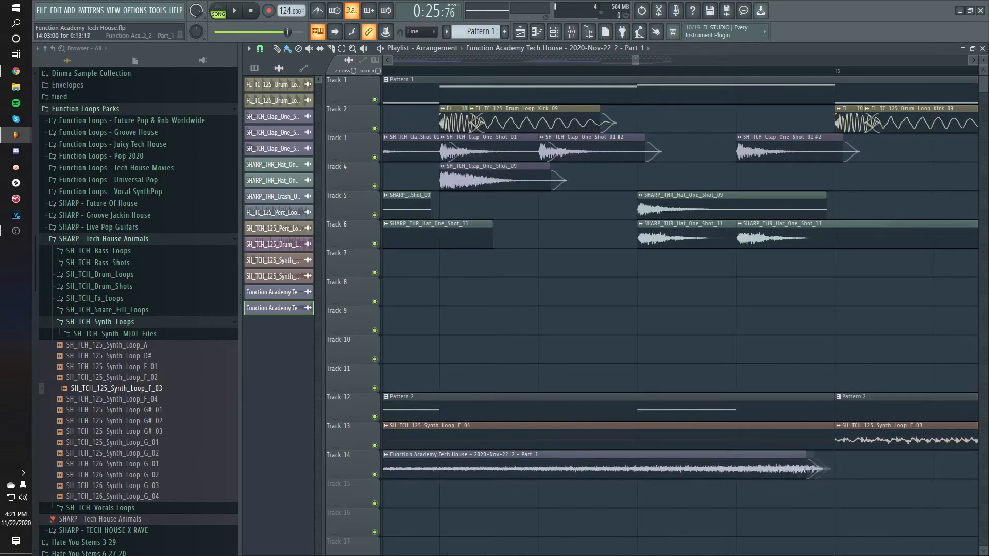
{"action": "scroll", "coordinate": [804, 472], "scroll_direction": "up", "scroll_amount": 3}
{"action": "double_click", "coordinate": [670, 469]}
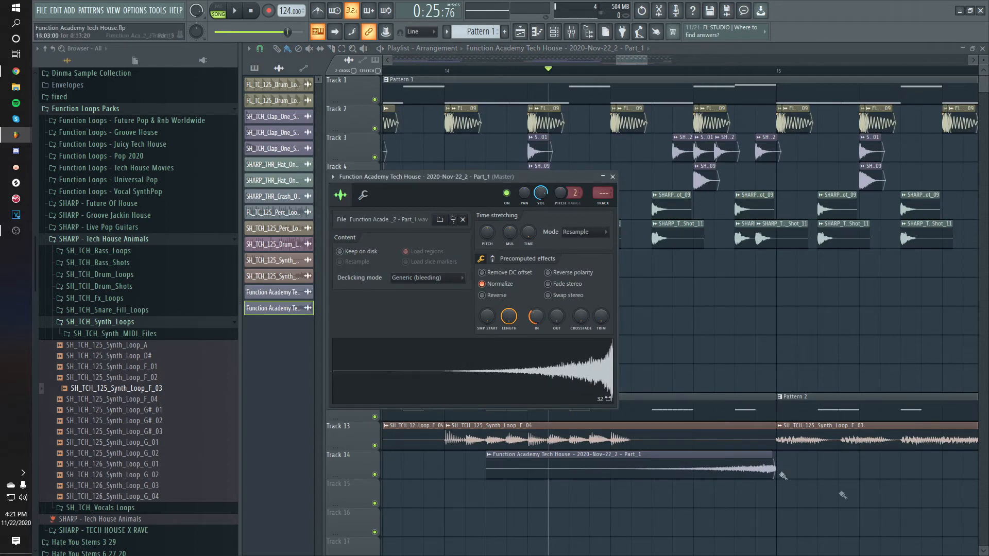
{"action": "key", "text": "space"}
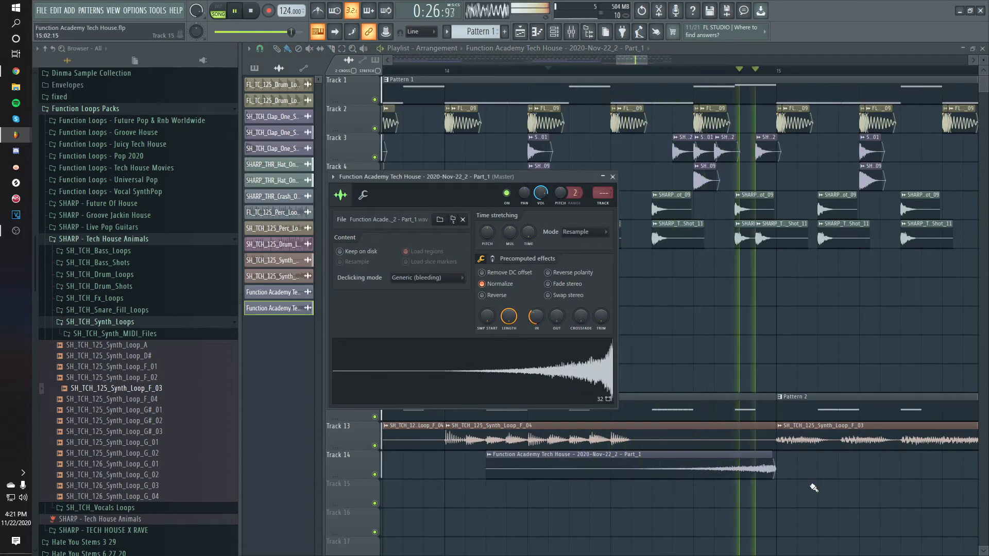
{"action": "key", "text": "space"}
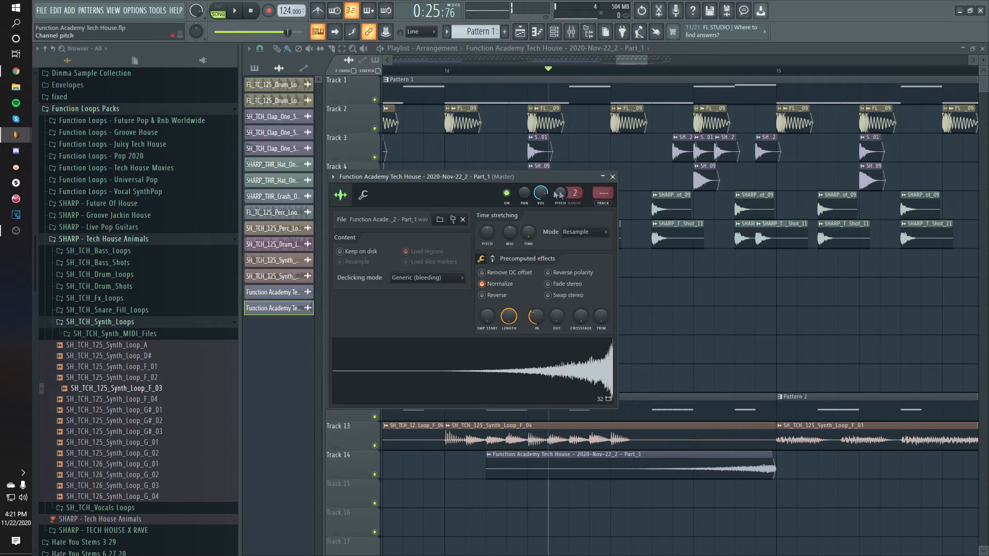
Step: Route the Part_1 sample to mixer track 17, name it Reverse Synth, and lower its volume during playback
{"action": "key", "text": "ctrl+l"}
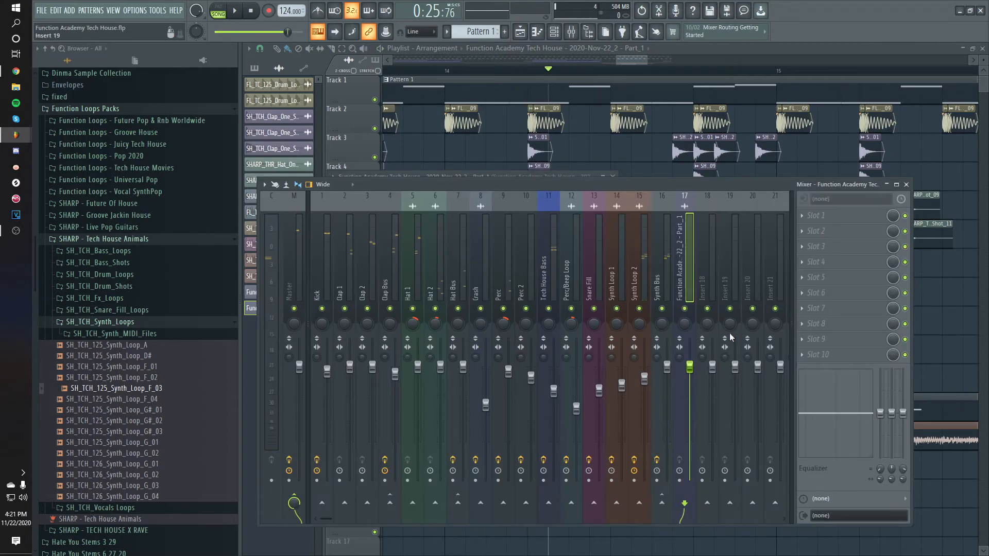
{"action": "key", "text": "space"}
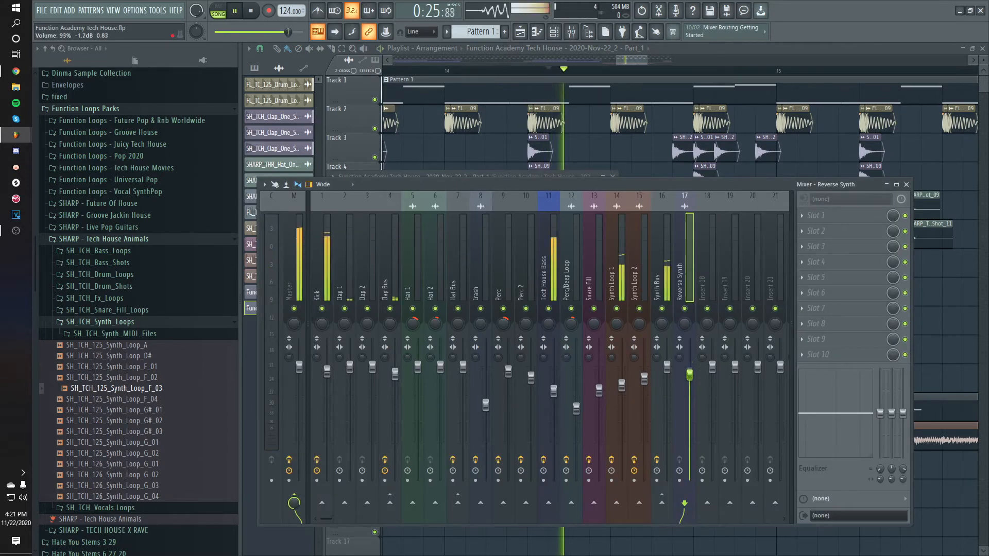
{"action": "left_click_drag", "start_coordinate": [689, 367], "coordinate": [692, 393]}
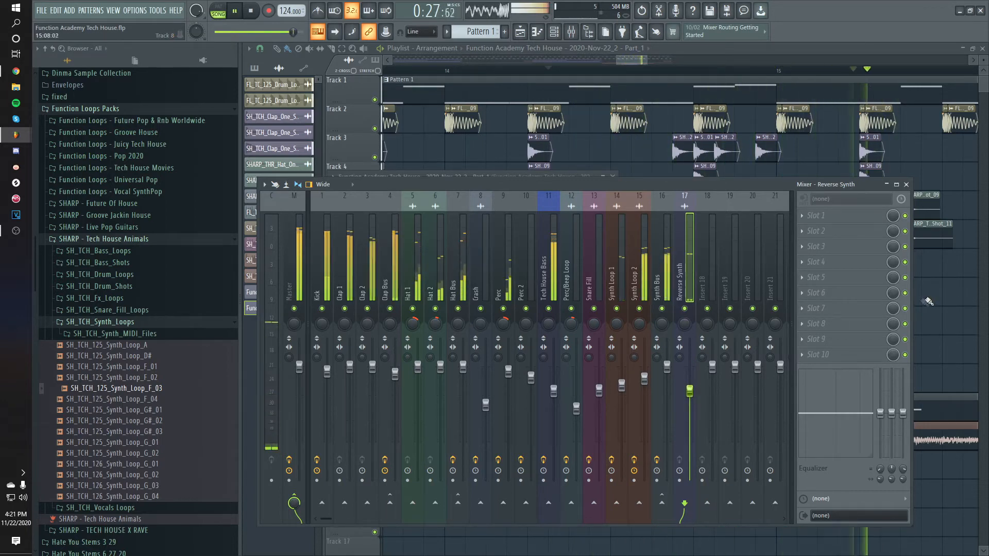
{"action": "key", "text": "F9"}
{"action": "scroll", "coordinate": [804, 438], "scroll_direction": "down", "scroll_amount": 3}
{"action": "key", "text": "space"}
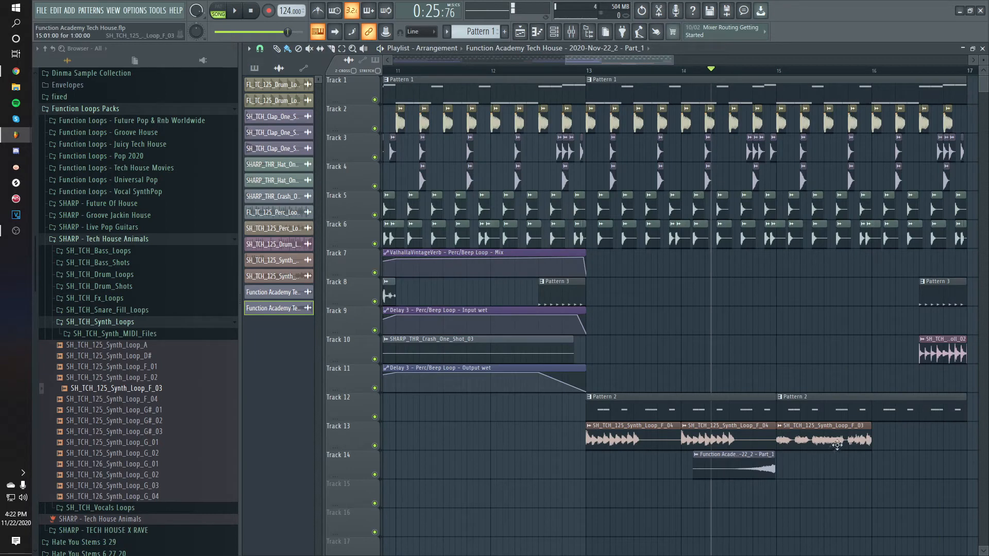
Step: Move the reversed clip onto Track 13 ahead of bar 15, check that track soloed, and unsolo it
{"action": "left_click_drag", "start_coordinate": [756, 476], "coordinate": [758, 441]}
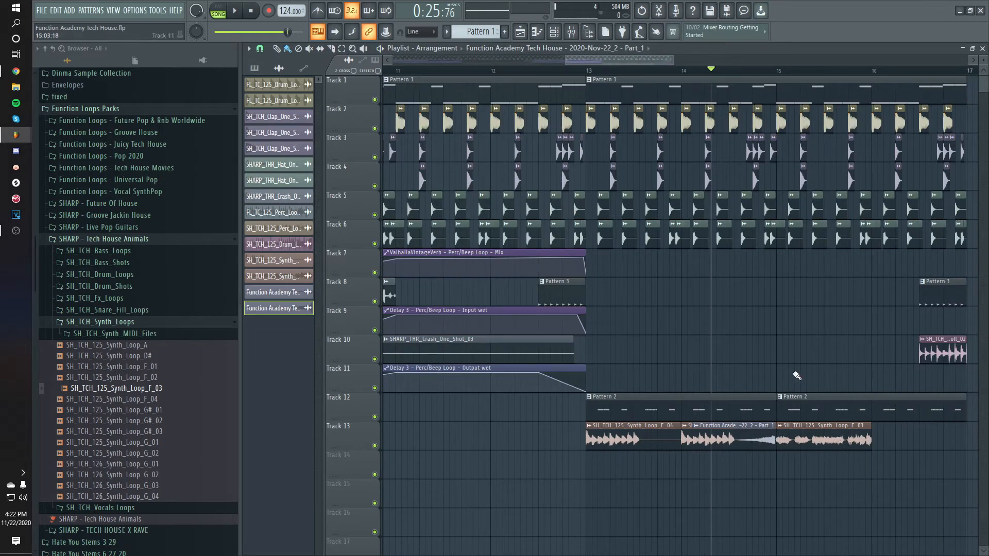
{"action": "scroll", "coordinate": [779, 441], "scroll_direction": "up", "scroll_amount": 5}
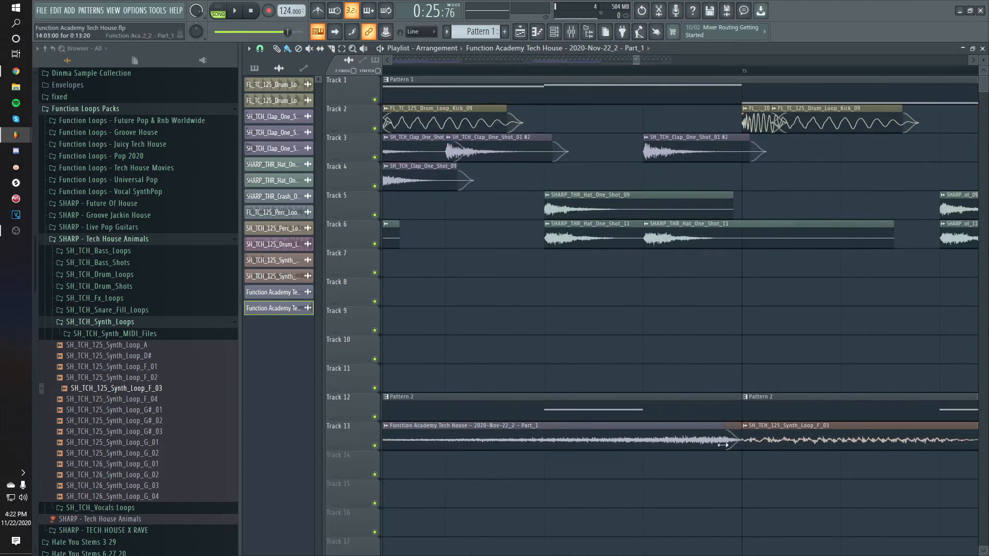
{"action": "scroll", "coordinate": [727, 445], "scroll_direction": "down", "scroll_amount": 5}
{"action": "key", "text": "space"}
{"action": "right_click", "coordinate": [375, 445]}
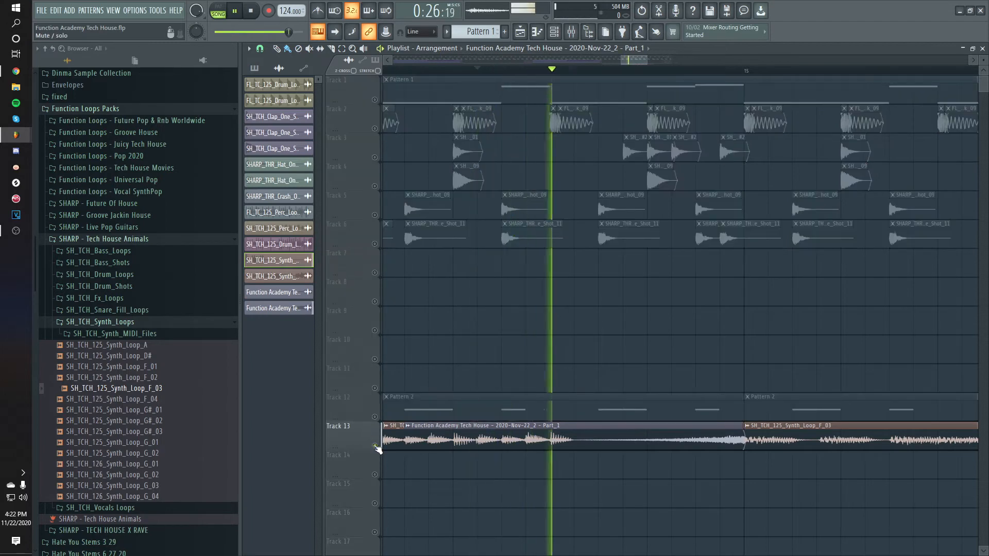
{"action": "key", "text": "space"}
{"action": "right_click", "coordinate": [374, 445]}
Step: Listen to the whole arrangement from the start and check the channel settings of SH_TCH_125_Synth_Loop_F_03
{"action": "scroll", "coordinate": [554, 60], "scroll_direction": "down", "scroll_amount": 5}
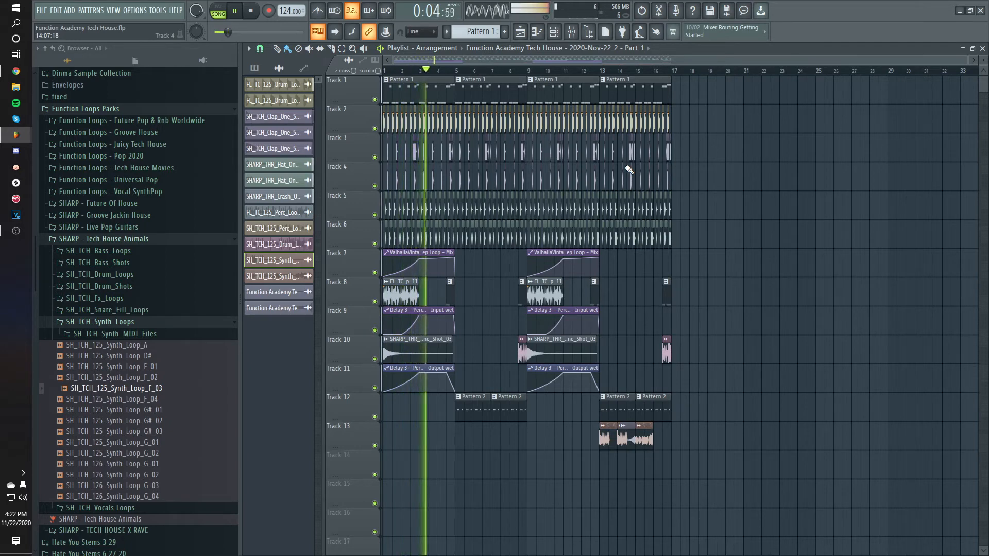
{"action": "left_click", "coordinate": [644, 441]}
{"action": "double_click", "coordinate": [644, 441]}
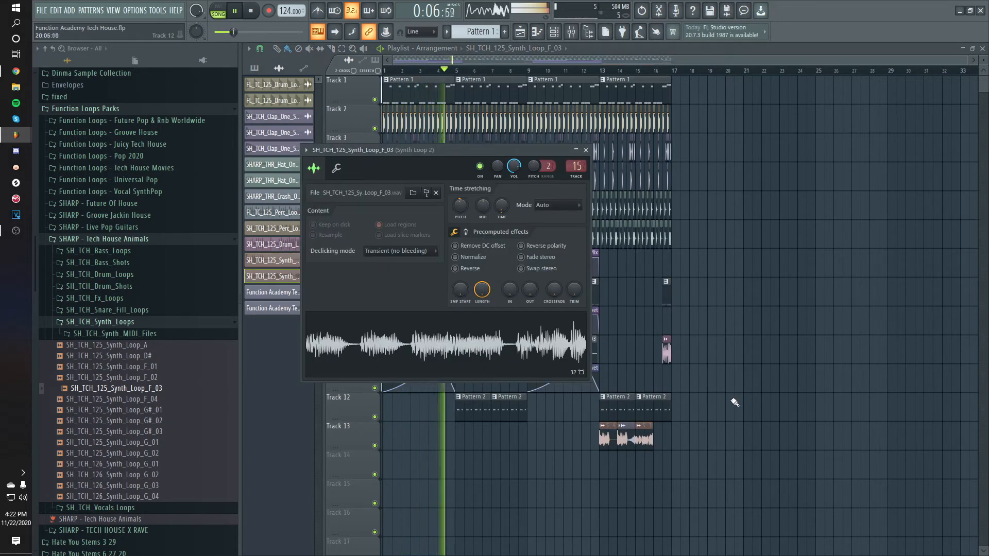
{"action": "left_click", "coordinate": [735, 402]}
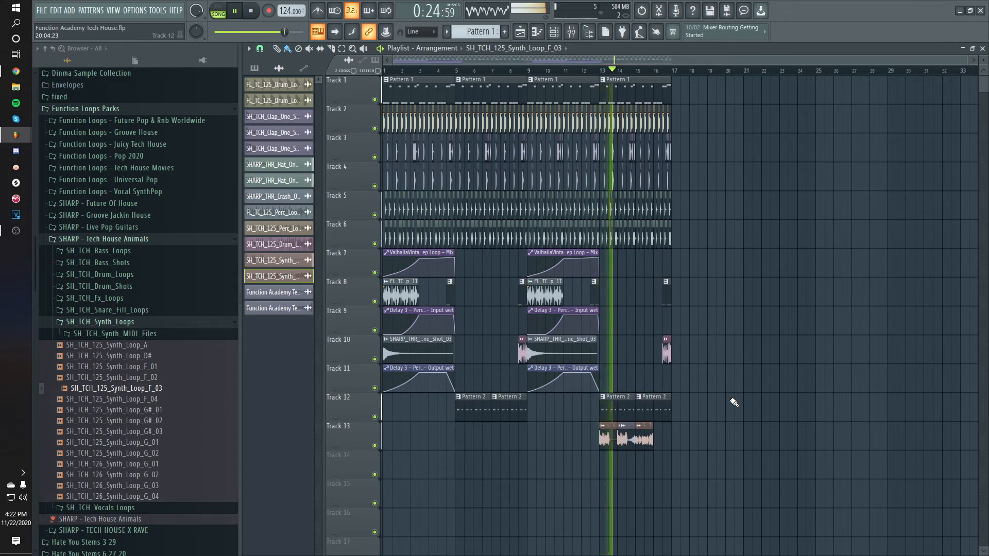
Step: Lower the volume of the Synth Loop 1 mixer track and check the balance from bar 13
{"action": "left_click", "coordinate": [571, 32]}
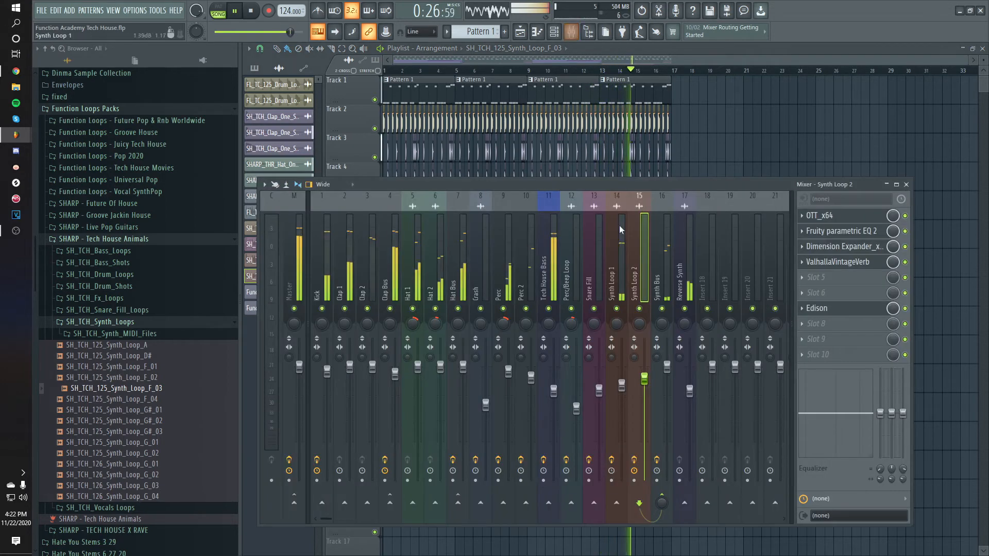
{"action": "key", "text": "space"}
{"action": "left_click", "coordinate": [621, 386]}
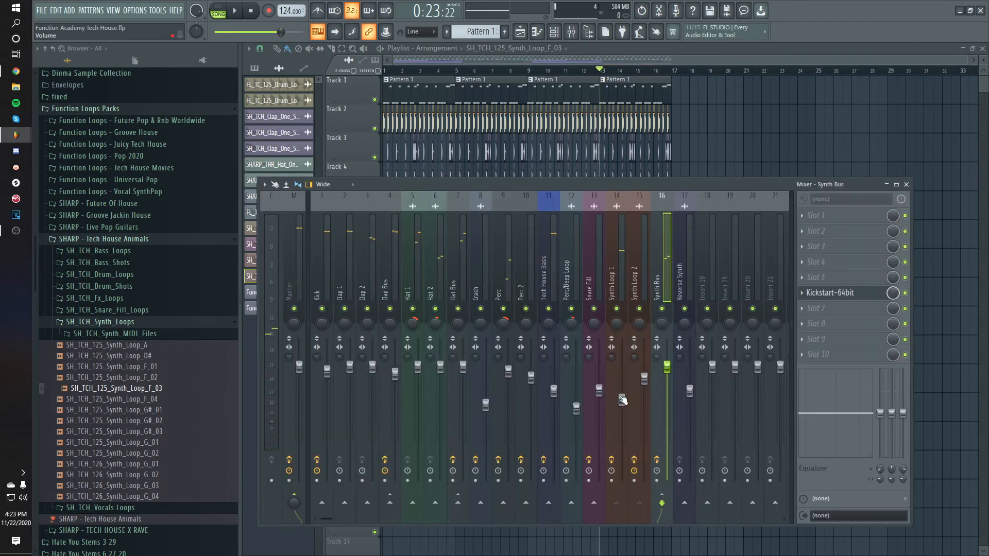
{"action": "left_click", "coordinate": [622, 399]}
{"action": "key", "text": "space"}
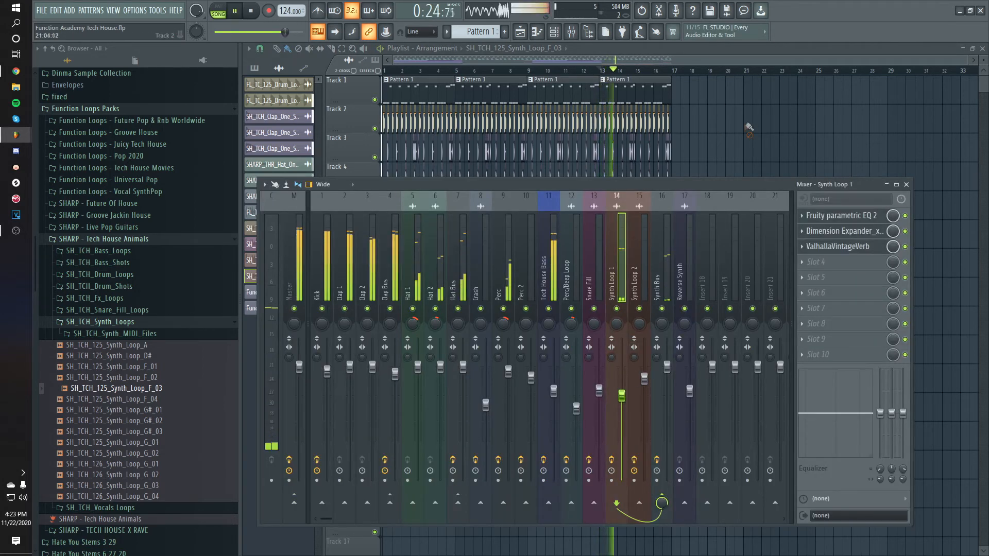
{"action": "key", "text": "F9"}
{"action": "key", "text": "space"}
Step: Place SH_TCH_Perc_One_Shot_18 clips on Track 14 and SH_TCH_Perc_One_Shot_16 clips on Track 15 between bars 13 and 15
{"action": "scroll", "coordinate": [560, 275], "scroll_direction": "up", "scroll_amount": 3}
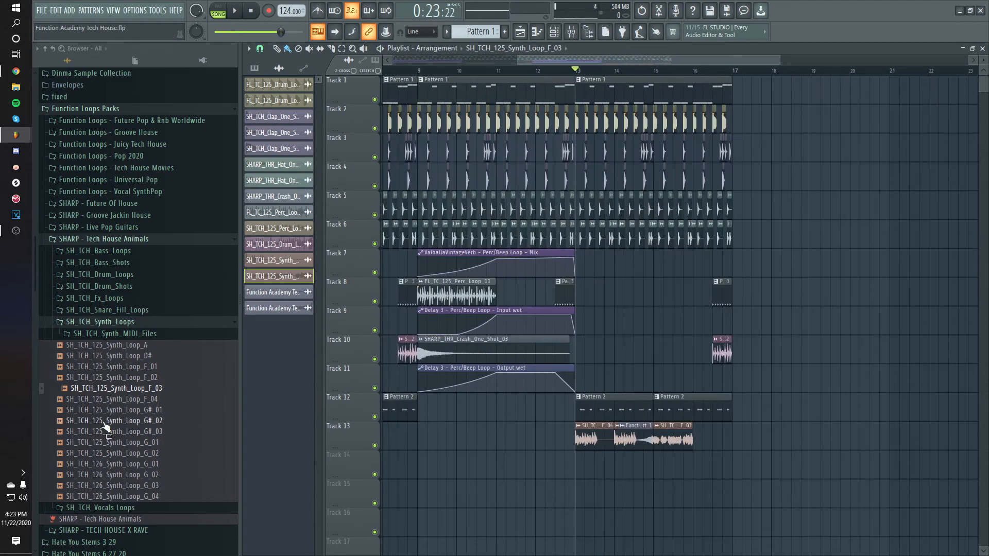
{"action": "left_click", "coordinate": [127, 323]}
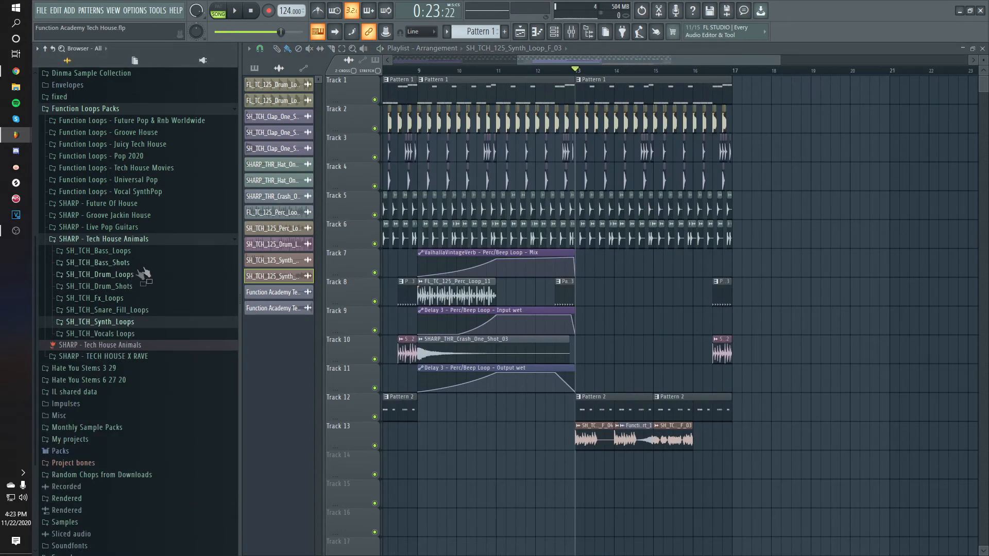
{"action": "scroll", "coordinate": [591, 426], "scroll_direction": "up", "scroll_amount": 2}
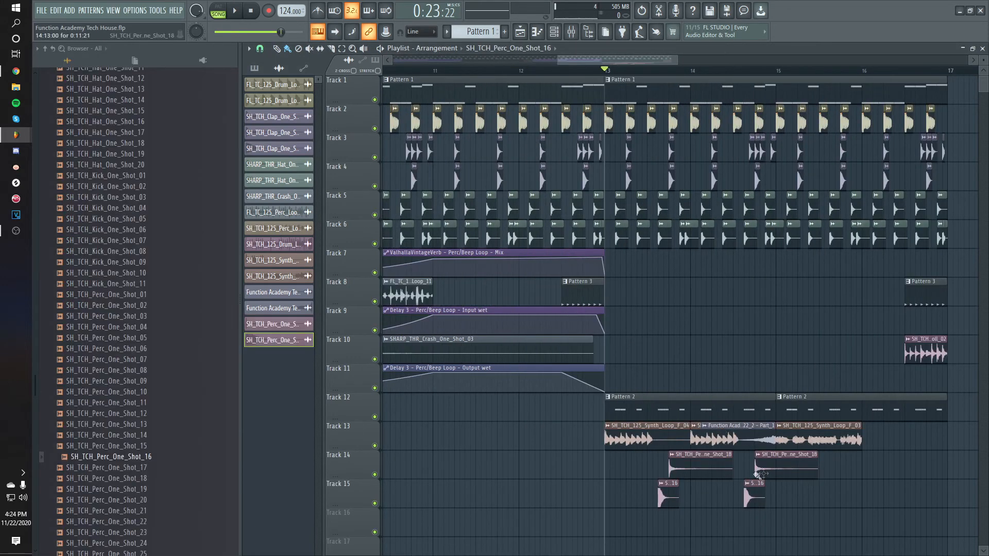
Step: Listen to the percussion hits from bar 13 and add another SH_TCH_Perc_One_Shot_16 directly after the last one on Track 15
{"action": "scroll", "coordinate": [773, 479], "scroll_direction": "right", "scroll_amount": 1}
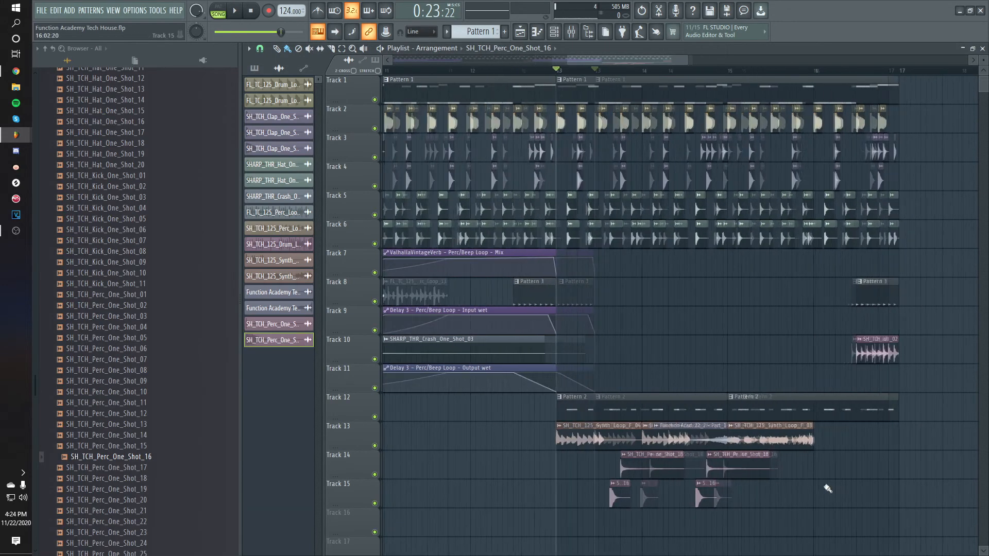
{"action": "key", "text": "space"}
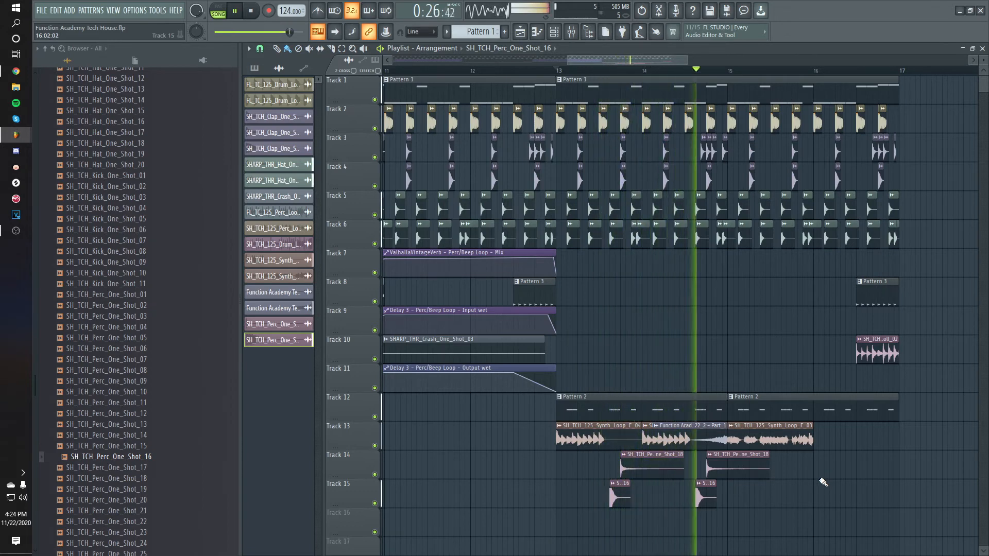
{"action": "key", "text": "space"}
{"action": "left_click", "coordinate": [720, 497]}
Step: Route the two percussion one-shots to mixer tracks 11 and 12 and name those tracks Perc 3 and Perc 4
{"action": "double_click", "coordinate": [626, 502]}
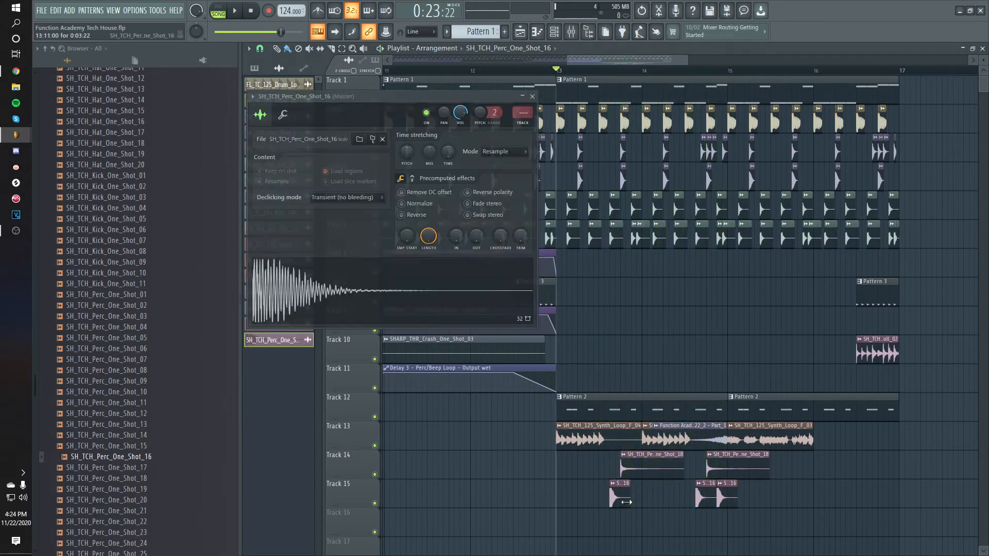
{"action": "left_click", "coordinate": [525, 125]}
{"action": "right_click", "coordinate": [708, 260]}
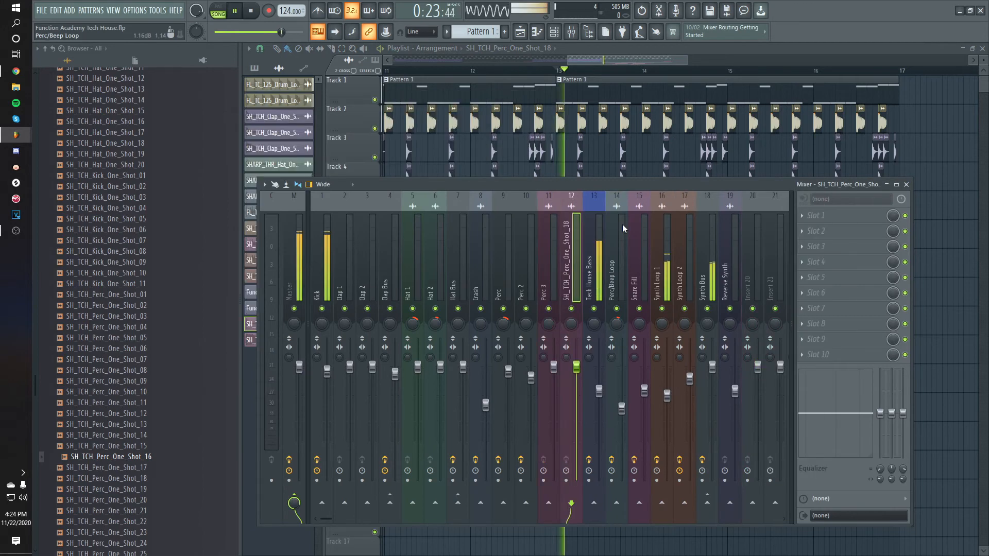
{"action": "right_click", "coordinate": [570, 237]}
{"action": "left_click", "coordinate": [600, 205]}
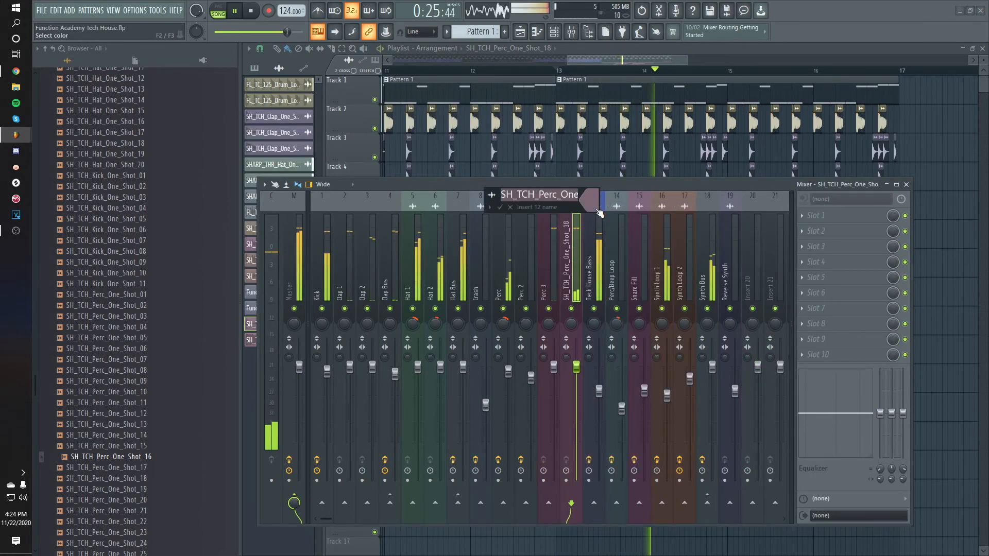
{"action": "type", "text": "Perc 4"}
{"action": "key", "text": "Return"}
Step: Pan Perc 3 to the left and Perc 4 to the right, and lower both volumes in the mix, Perc 3 the most
{"action": "key", "text": "space"}
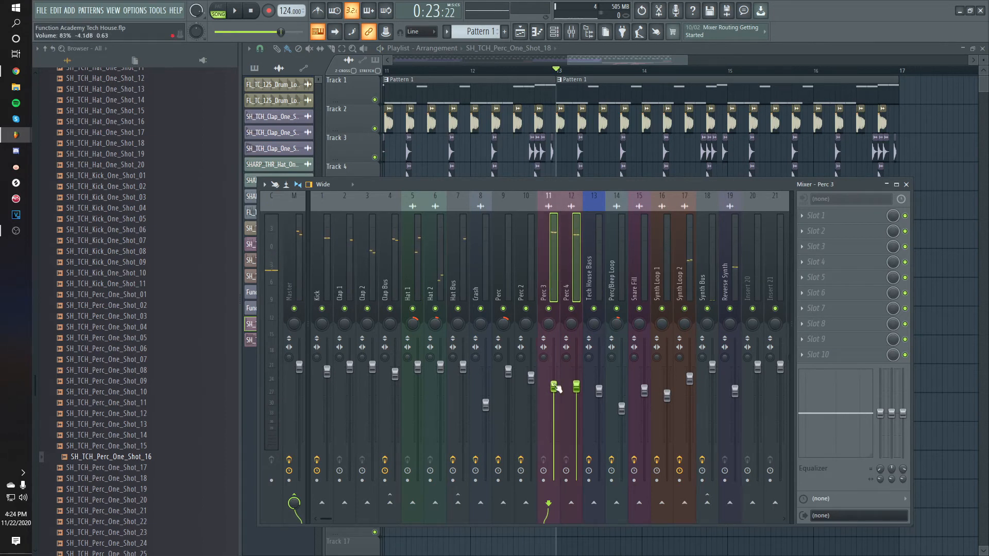
{"action": "left_click_drag", "start_coordinate": [550, 326], "coordinate": [550, 330]}
{"action": "left_click_drag", "start_coordinate": [571, 324], "coordinate": [571, 315]}
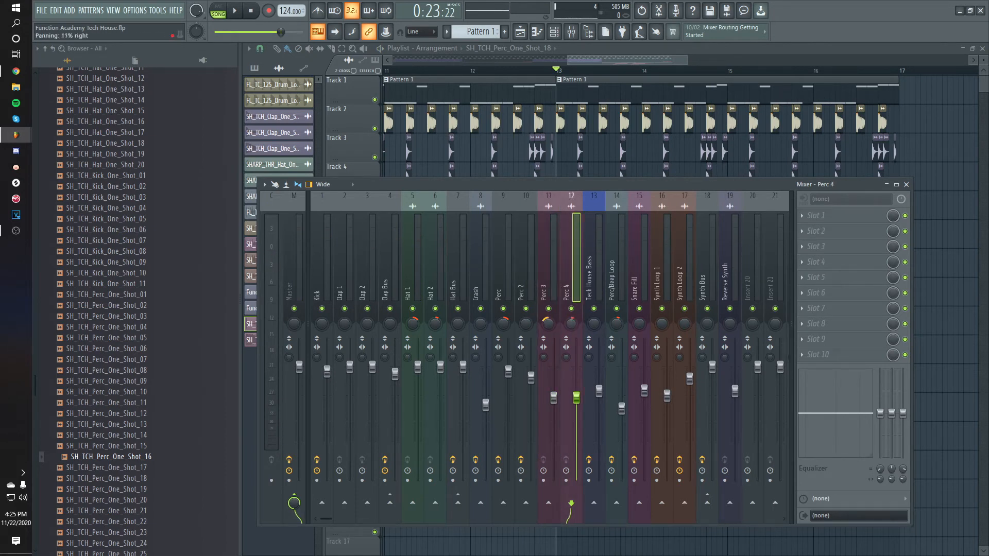
{"action": "key", "text": "space"}
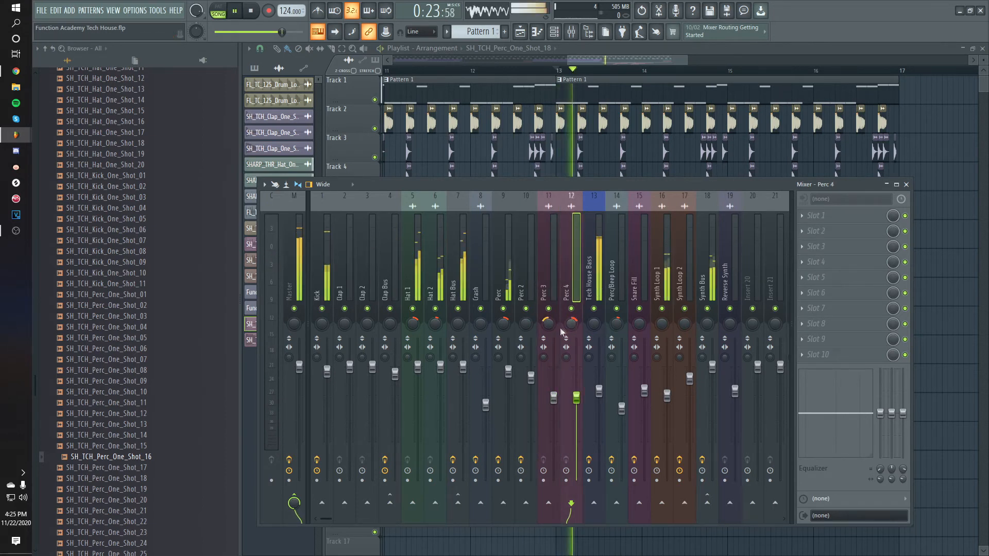
{"action": "left_click", "coordinate": [557, 401]}
{"action": "left_click_drag", "start_coordinate": [554, 398], "coordinate": [555, 421]}
{"action": "left_click", "coordinate": [577, 399]}
{"action": "key", "text": "space"}
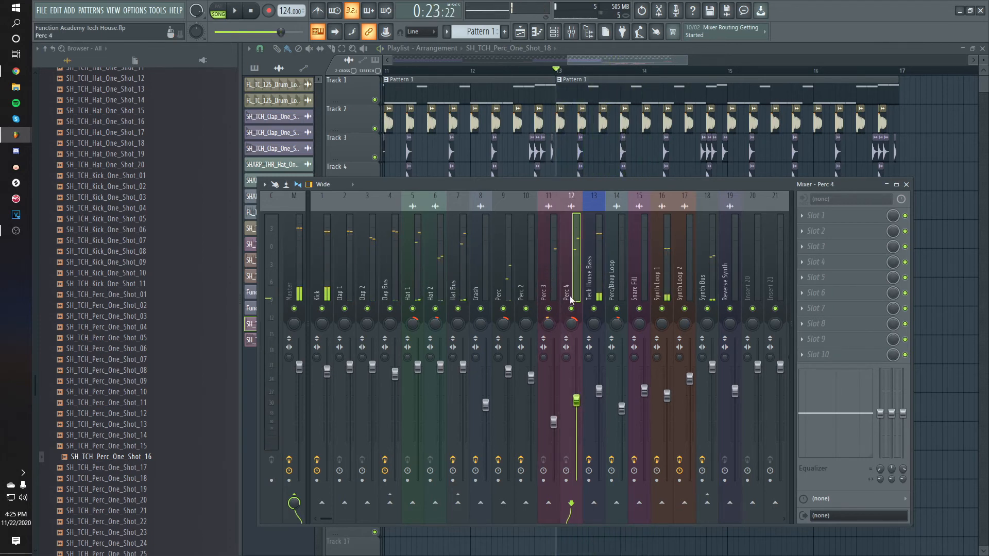
Step: Add ValhallaVintageVerb to Perc 4 with a 33.2 % mix, 2.14 s decay and 520 Hz low cut
{"action": "left_click", "coordinate": [816, 215]}
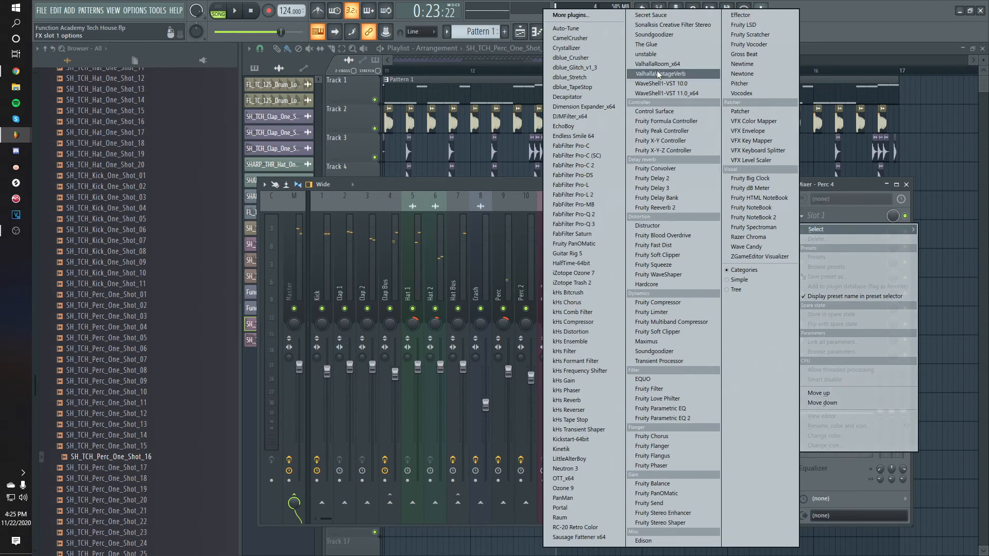
{"action": "left_click", "coordinate": [661, 73]}
{"action": "left_click_drag", "start_coordinate": [360, 205], "coordinate": [363, 218]}
{"action": "key", "text": "space"}
{"action": "left_click_drag", "start_coordinate": [285, 184], "coordinate": [278, 232]}
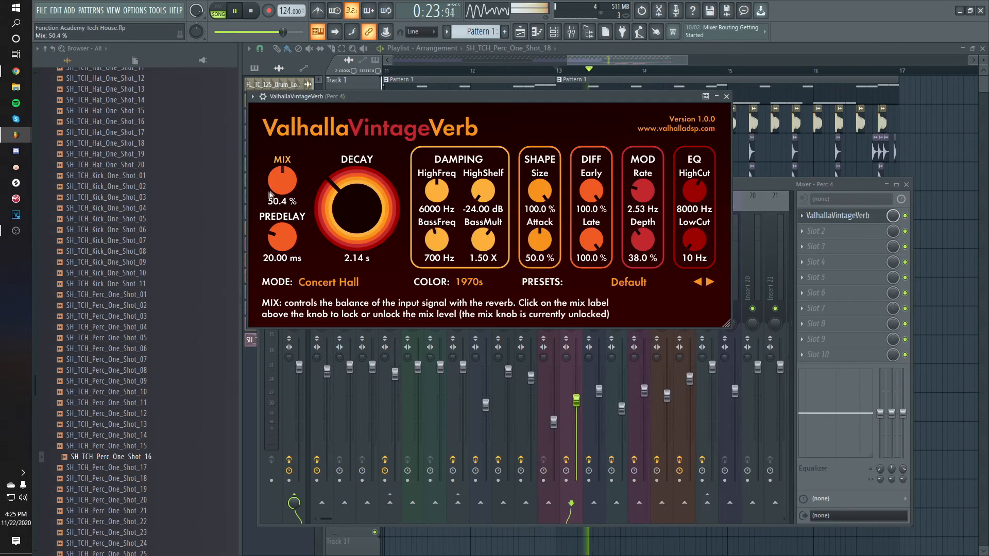
{"action": "left_click_drag", "start_coordinate": [700, 242], "coordinate": [692, 212]}
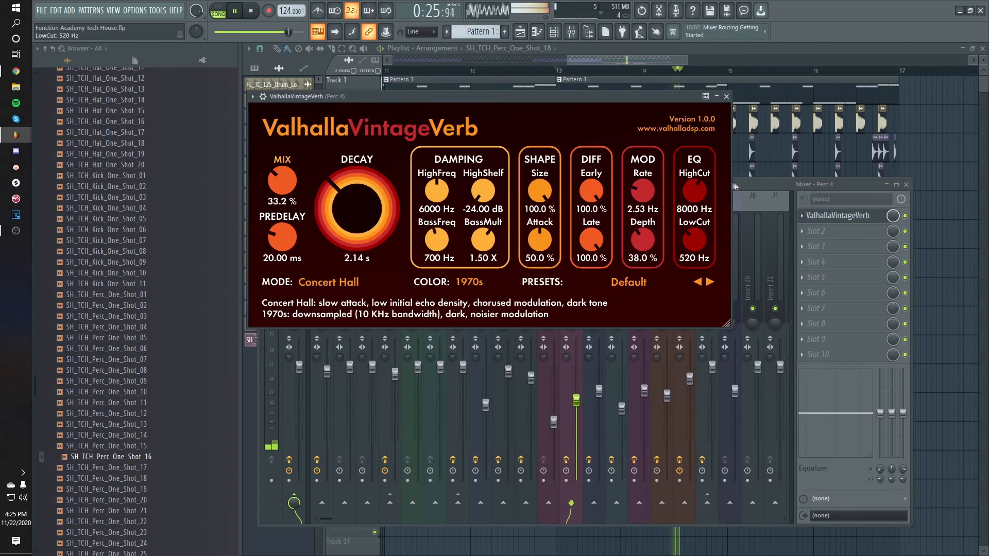
Step: Solo Perc 3 and add Fruity Parametric EQ 2 with a low cut on band 1 and a slight boost on band 4
{"action": "left_click", "coordinate": [736, 185]}
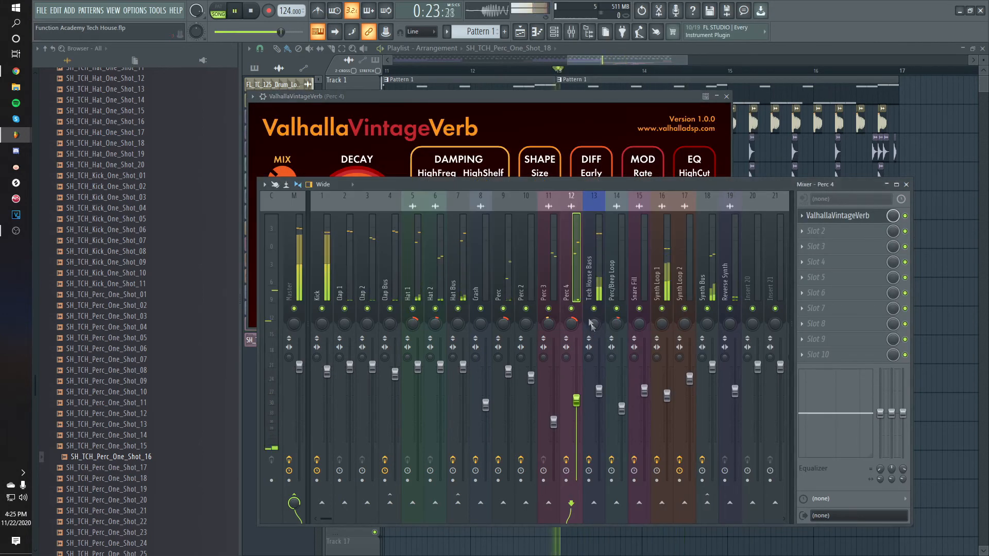
{"action": "right_click", "coordinate": [572, 309]}
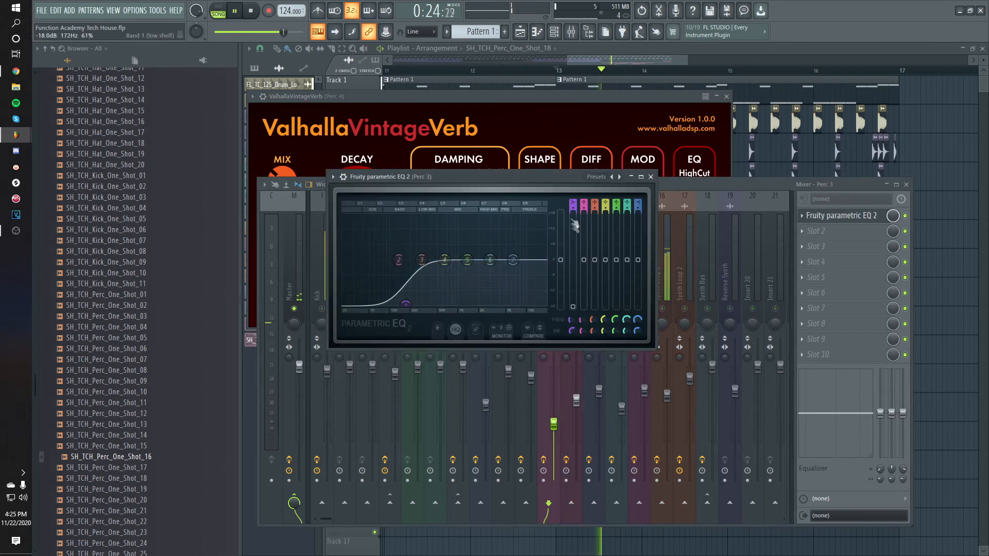
{"action": "left_click_drag", "start_coordinate": [573, 208], "coordinate": [565, 211]}
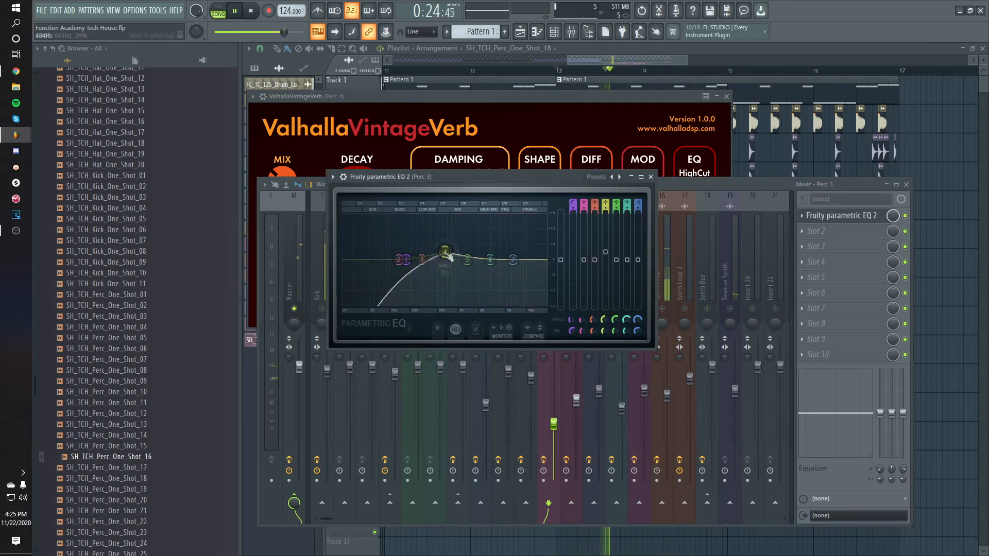
Step: Add ValhallaVintageVerb to Perc 3 with a 19.6 % mix, 0.78 s decay and 470 Hz low cut
{"action": "left_click", "coordinate": [816, 231]}
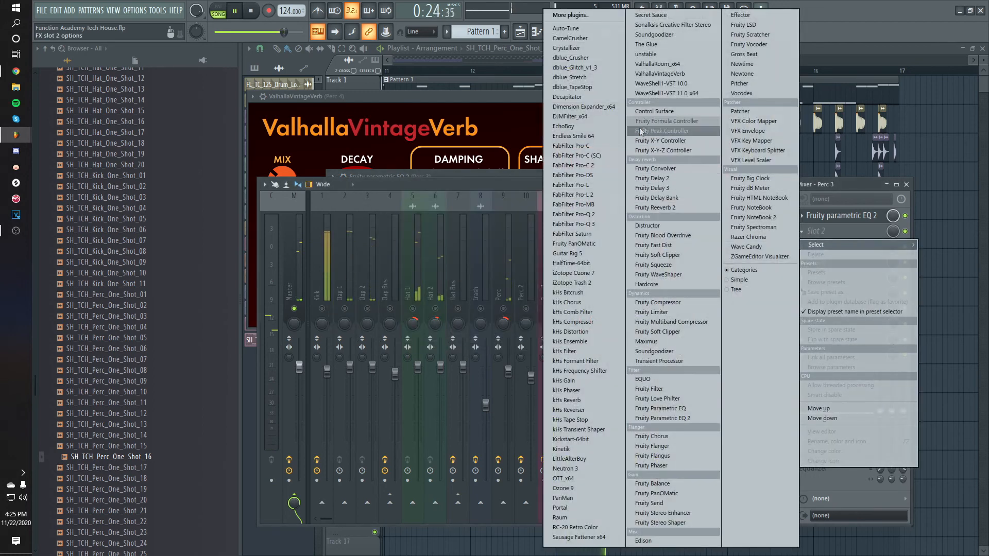
{"action": "left_click", "coordinate": [665, 75]}
{"action": "left_click_drag", "start_coordinate": [436, 305], "coordinate": [434, 310]}
{"action": "left_click_drag", "start_coordinate": [373, 276], "coordinate": [358, 389]}
{"action": "key", "text": "space"}
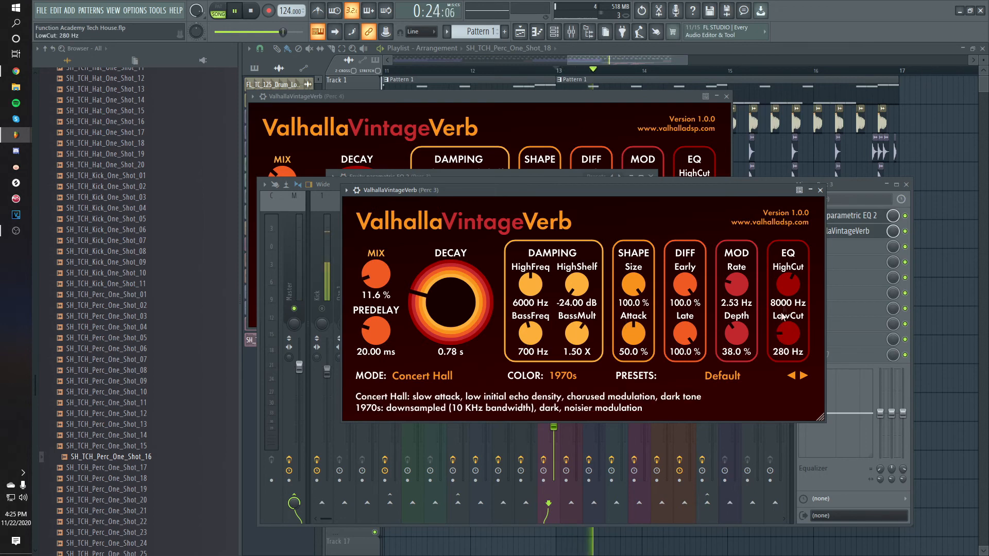
{"action": "left_click_drag", "start_coordinate": [375, 270], "coordinate": [376, 255]}
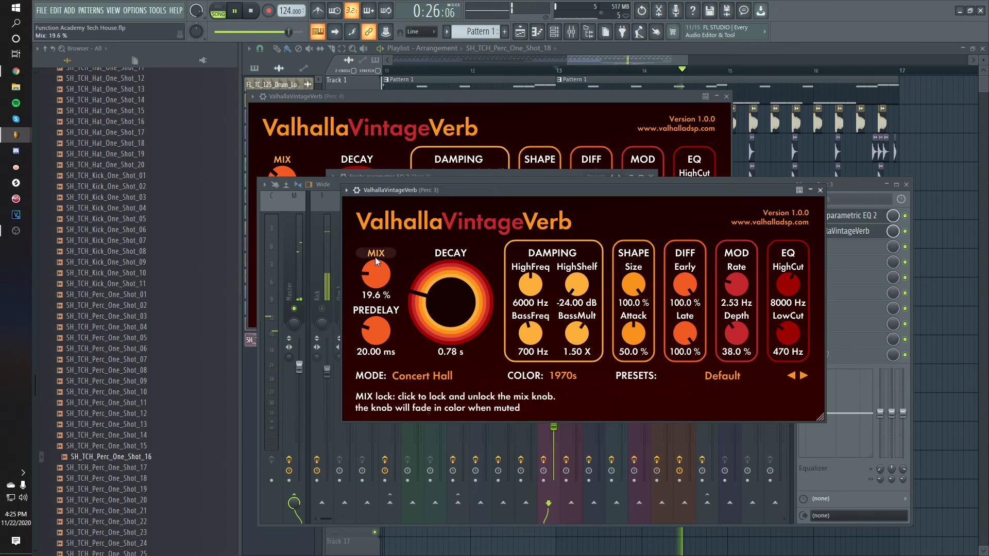
Step: Shape the highs of Perc 3 with a band-pass filter on equalizer band 7 and end the solo
{"action": "left_click", "coordinate": [858, 229]}
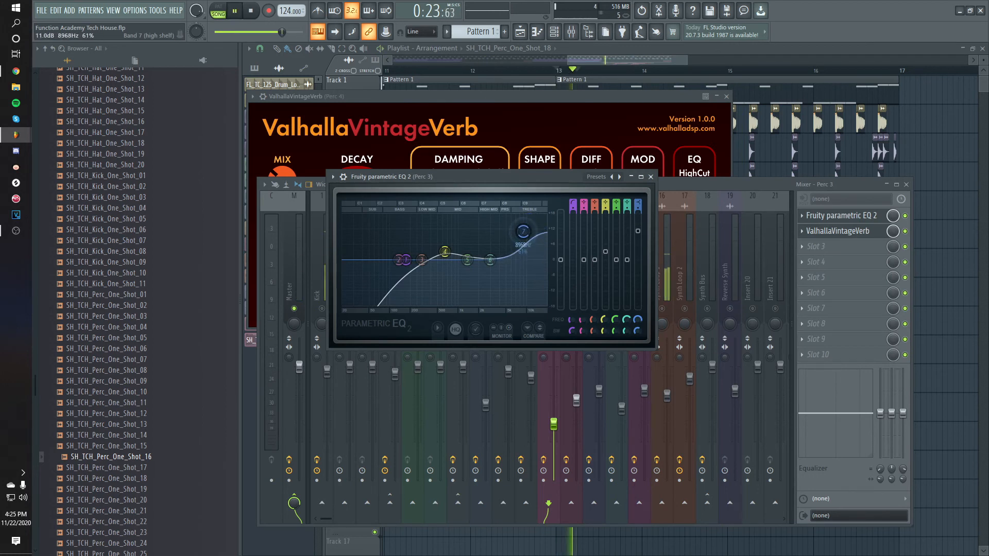
{"action": "left_click_drag", "start_coordinate": [523, 235], "coordinate": [525, 228]}
{"action": "left_click_drag", "start_coordinate": [523, 305], "coordinate": [515, 305]}
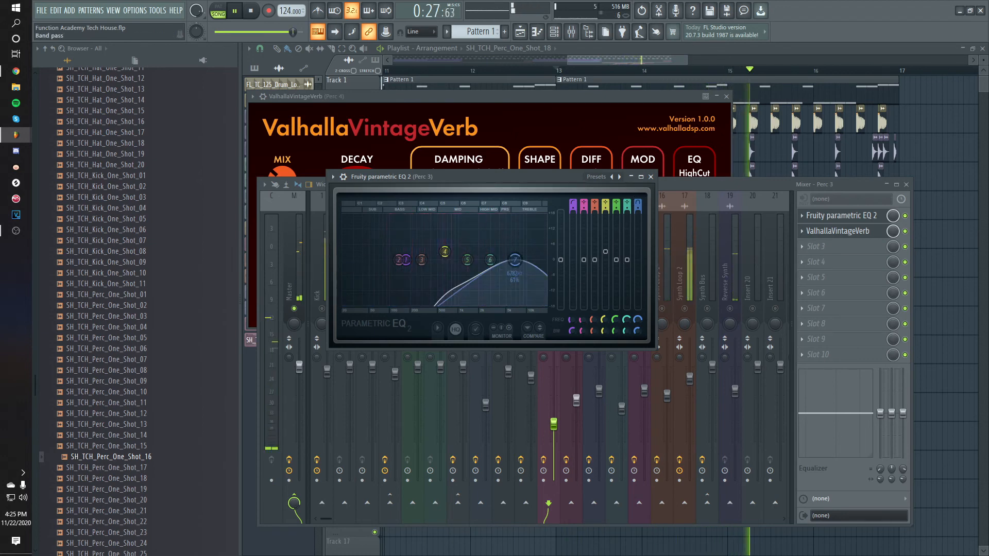
{"action": "key", "text": "space"}
{"action": "left_click", "coordinate": [520, 32]}
{"action": "left_click", "coordinate": [571, 31]}
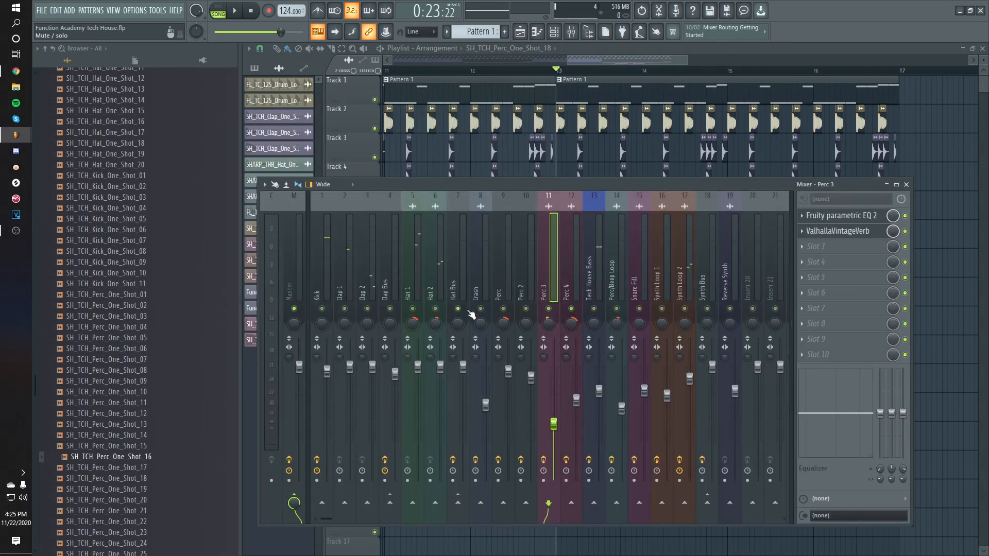
Step: Listen to the percussion in the full mix and copy the Track 14 and Track 15 clips to between bars 5 and 7
{"action": "key", "text": "space"}
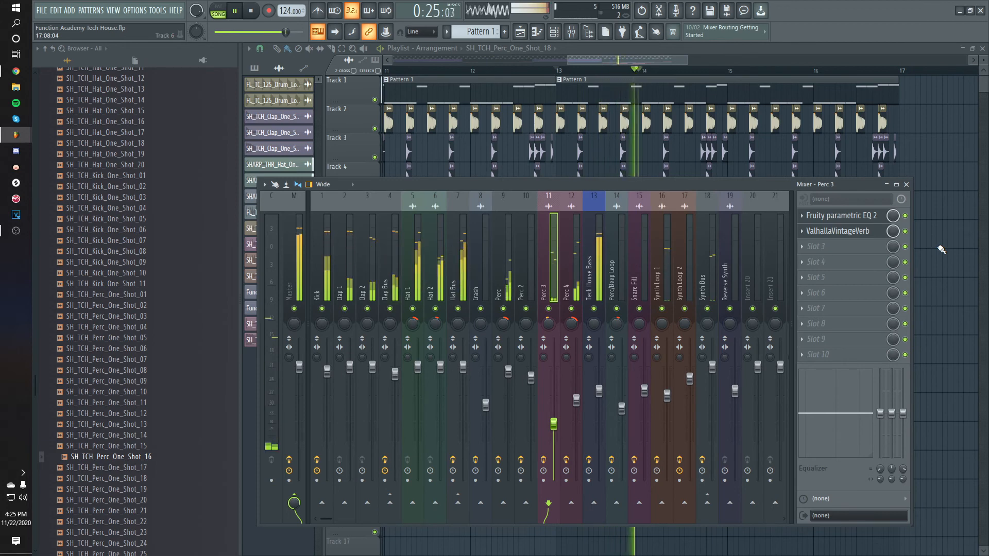
{"action": "key", "text": "F9"}
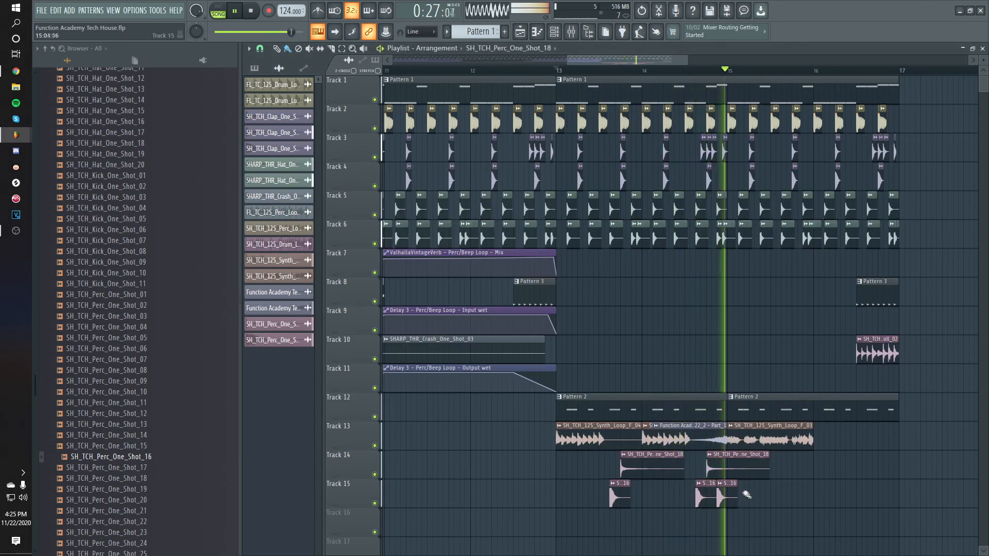
{"action": "scroll", "coordinate": [788, 484], "scroll_direction": "down", "scroll_amount": 2}
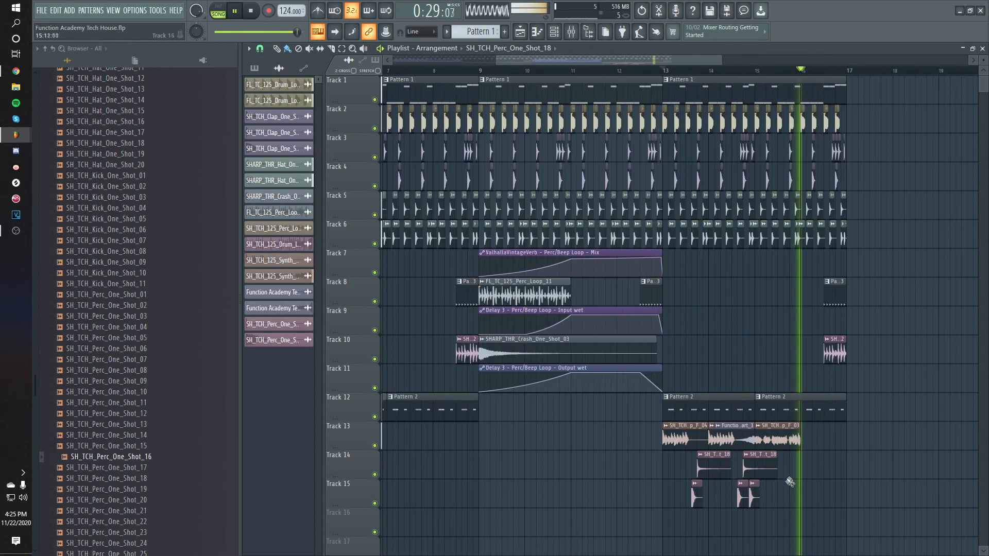
{"action": "scroll", "coordinate": [788, 484], "scroll_direction": "down", "scroll_amount": 2}
{"action": "key", "text": "space"}
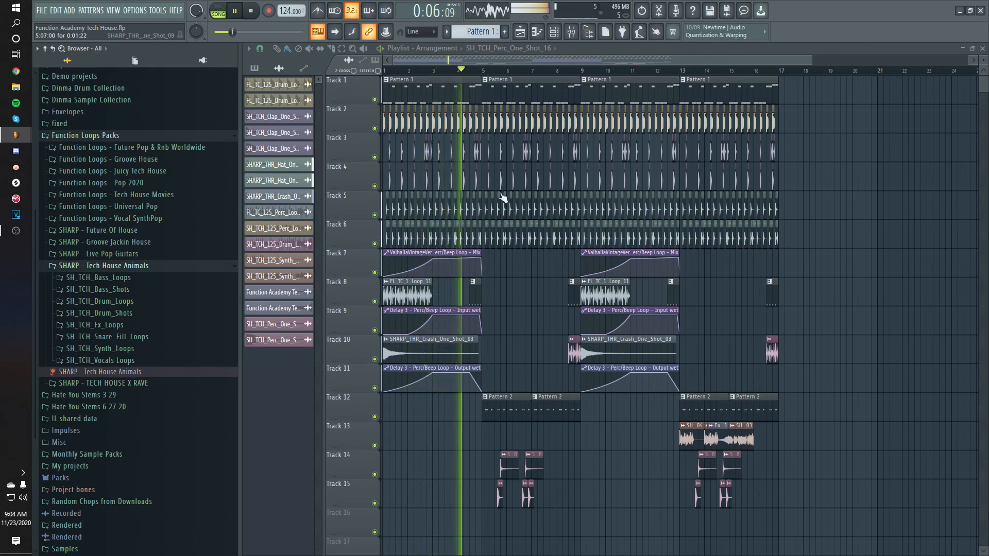
Step: Lower the volume of the Perc 2 mixer track while the arrangement plays
{"action": "left_click", "coordinate": [572, 32]}
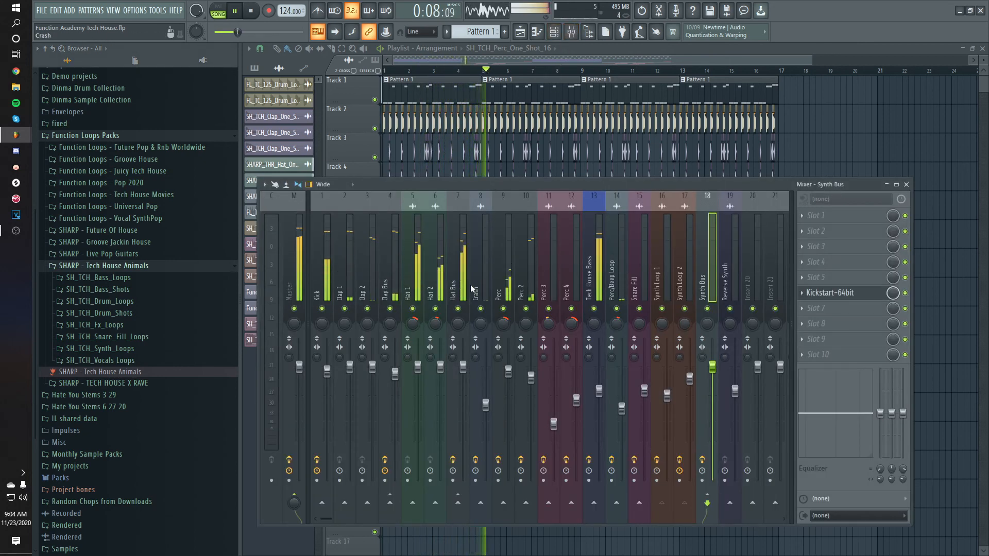
{"action": "left_click", "coordinate": [517, 285]}
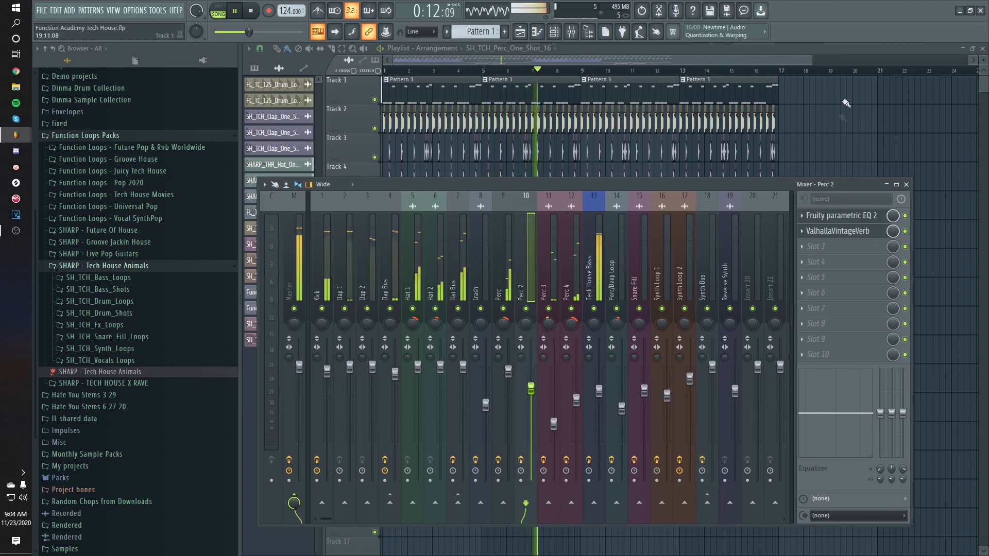
{"action": "key", "text": "F9"}
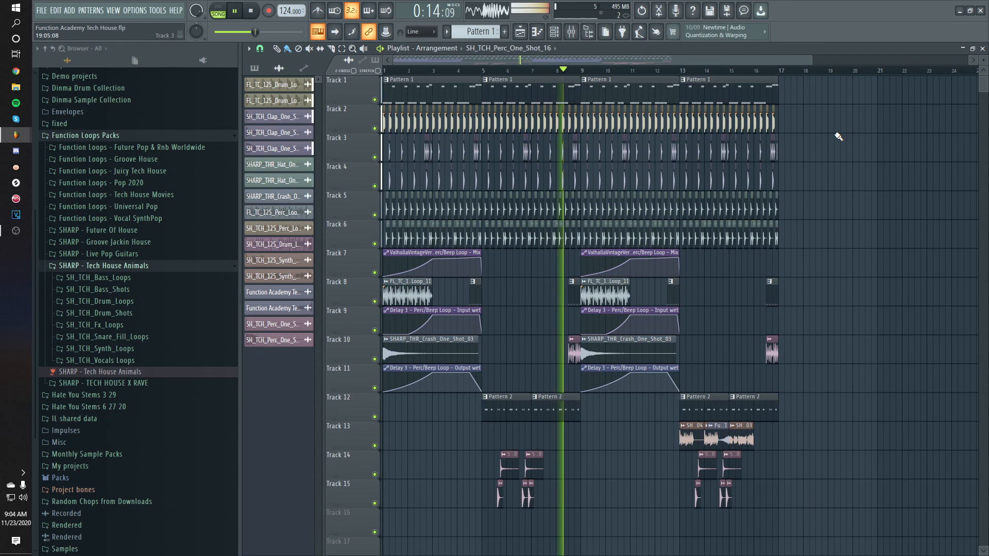